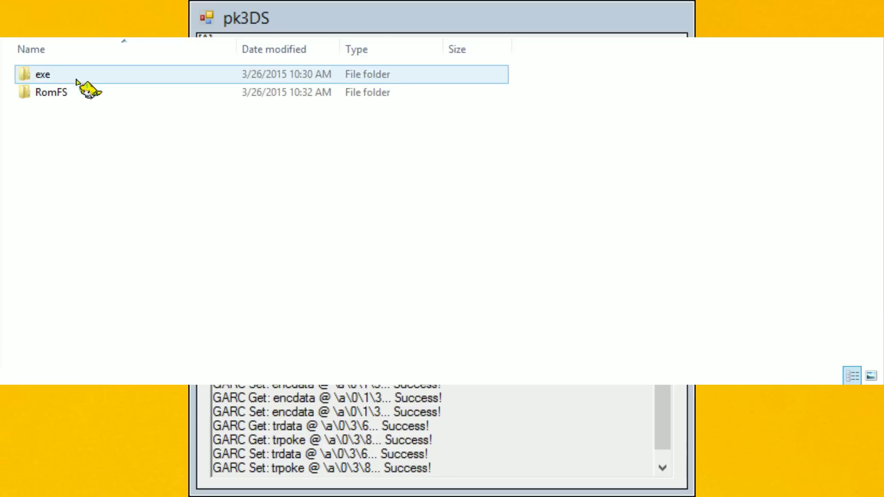
# Examine the files inside the extracted game's exe folder and return to its parent folder
pyautogui.click(69, 76)
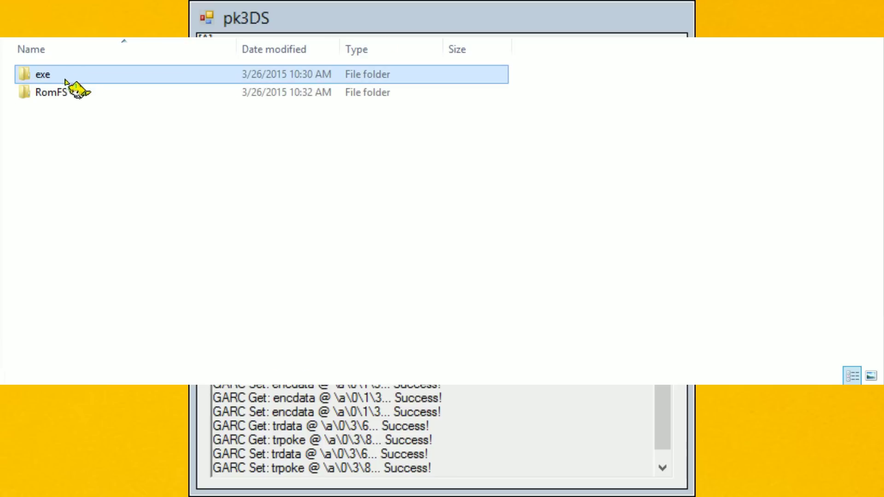
pyautogui.click(69, 95)
pyautogui.click(68, 76)
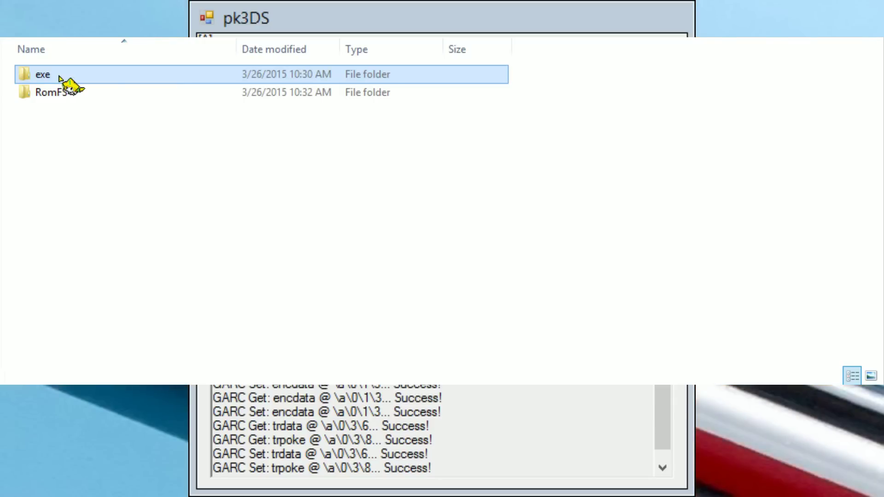
pyautogui.doubleClick(73, 78)
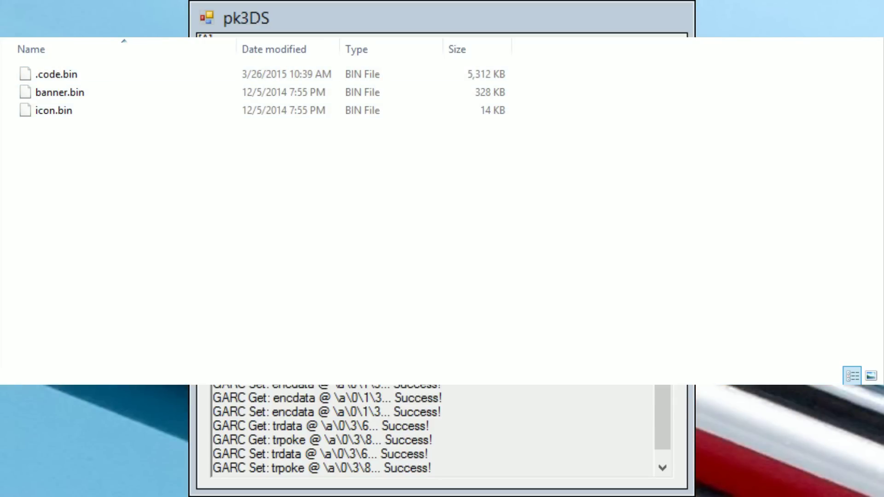
pyautogui.press('BackSpace')
# Examine the game archive files in numbered folders 1, 3 and 4 under the RomFS folder's a\0 directory
pyautogui.doubleClick(108, 94)
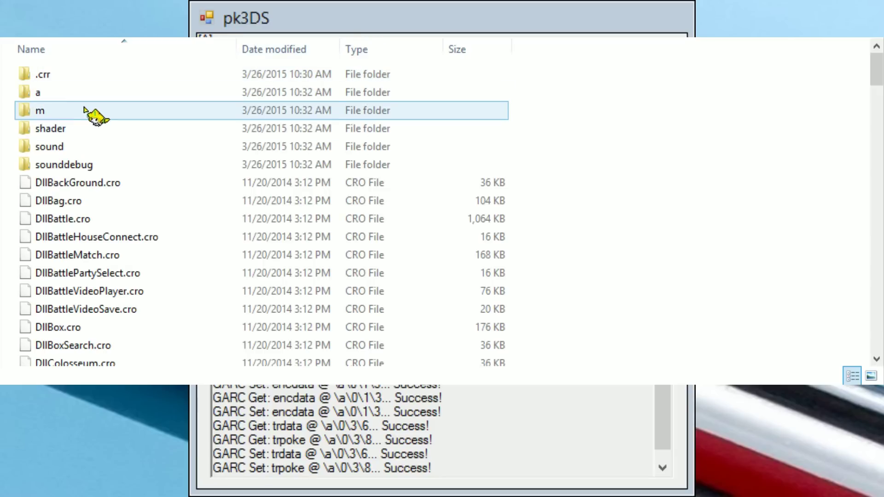
pyautogui.doubleClick(62, 94)
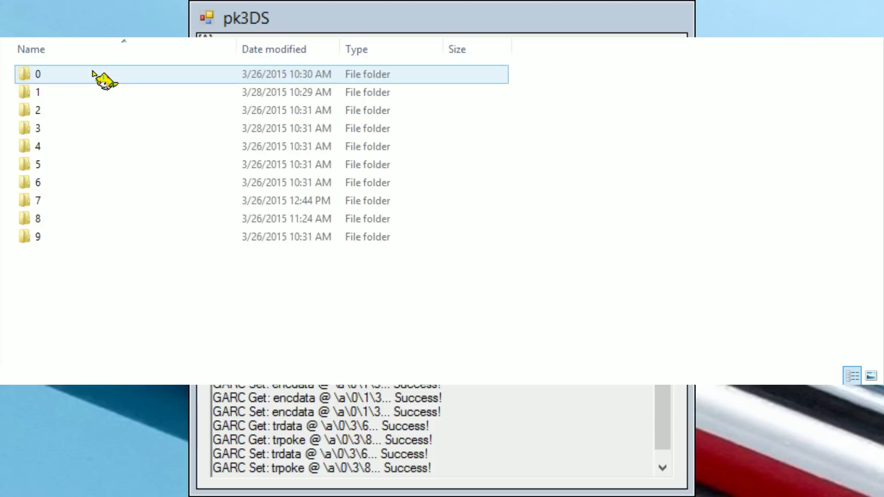
pyautogui.doubleClick(89, 92)
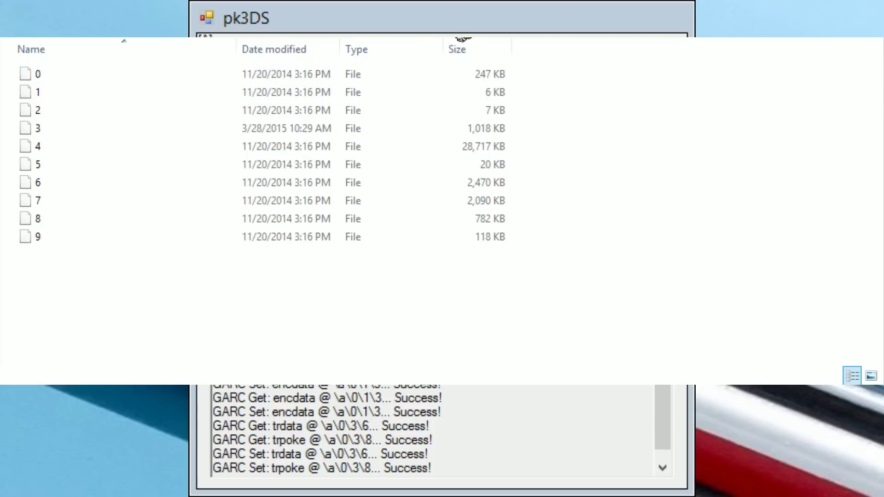
pyautogui.press('BackSpace')
pyautogui.doubleClick(94, 130)
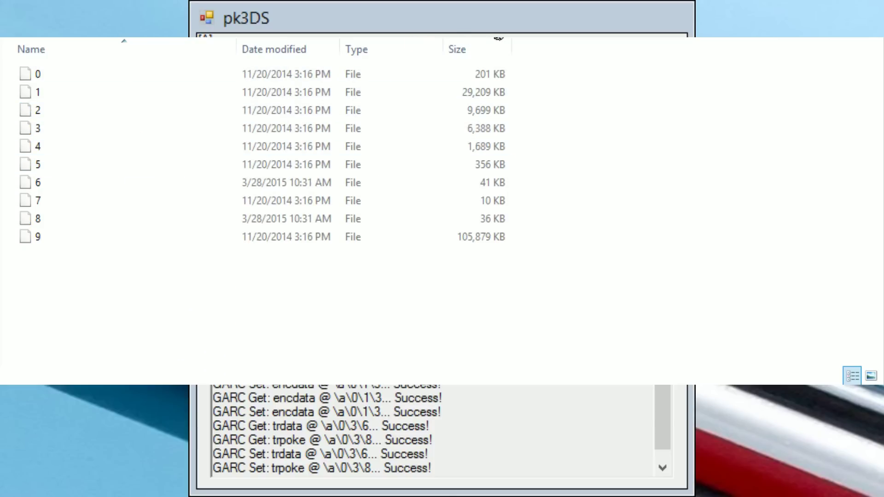
pyautogui.press('BackSpace')
pyautogui.doubleClick(118, 150)
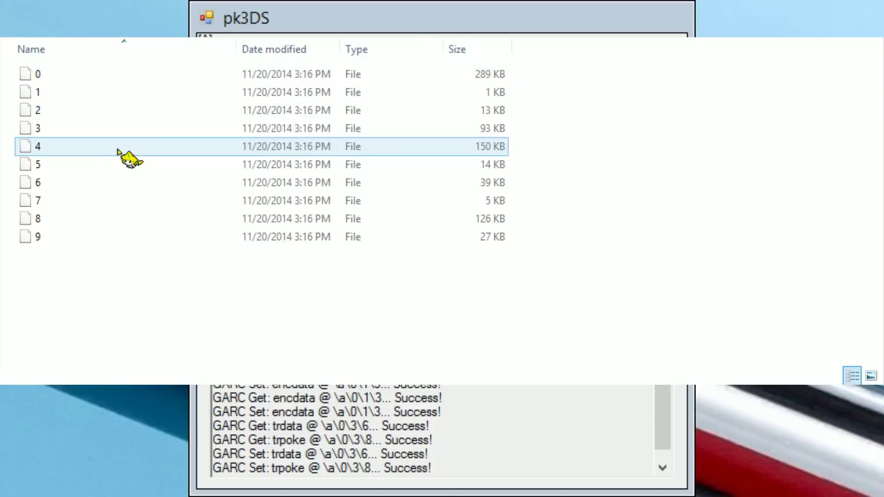
pyautogui.press('BackSpace')
pyautogui.press('BackSpace')
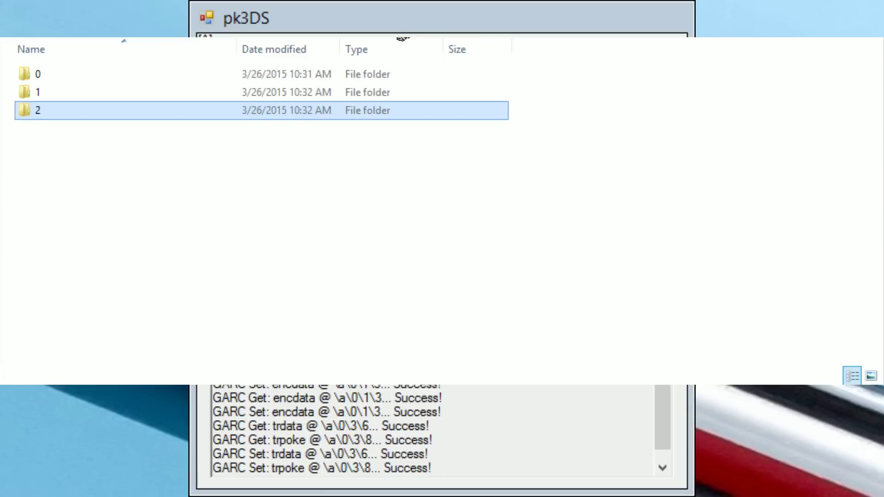
pyautogui.press('BackSpace')
pyautogui.doubleClick(78, 94)
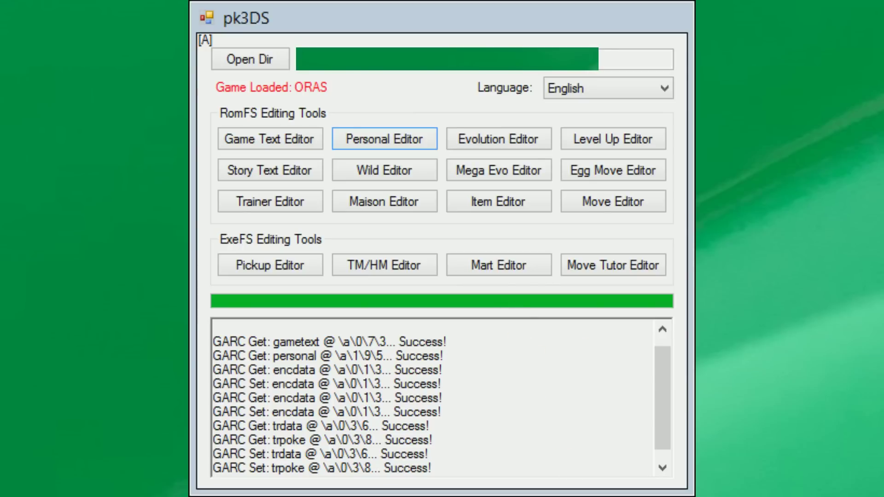
# Open the Personal Editor in pk3DS and apply the Difficulty++ changes to all species
pyautogui.click(207, 35)
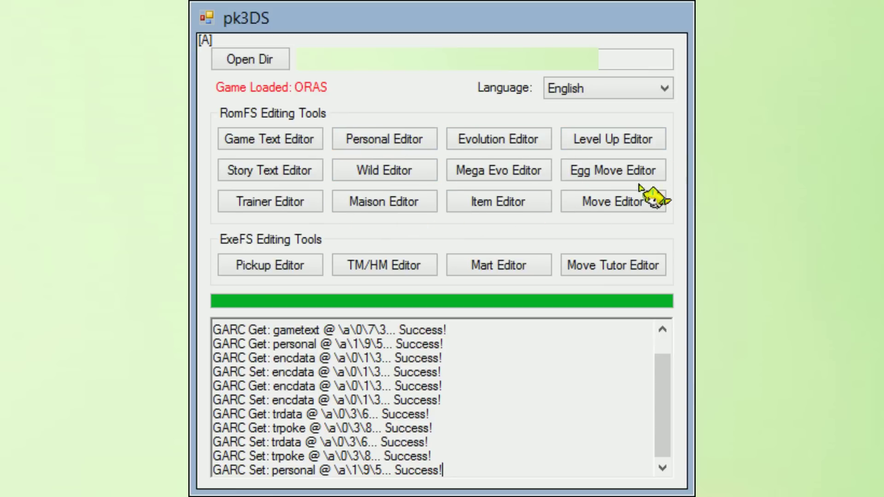
pyautogui.click(392, 141)
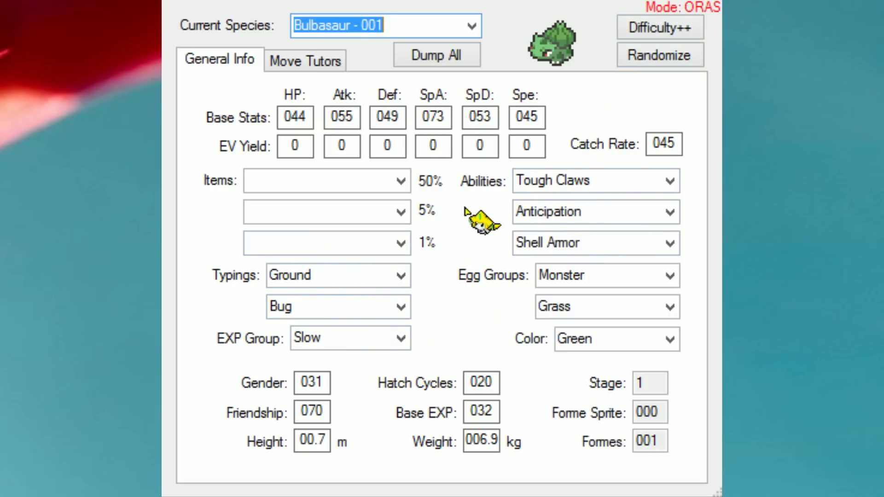
pyautogui.click(647, 29)
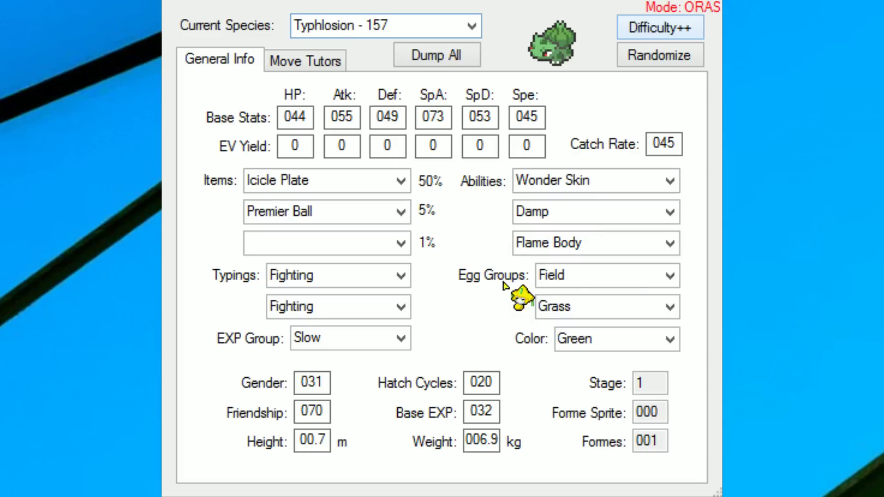
pyautogui.click(650, 66)
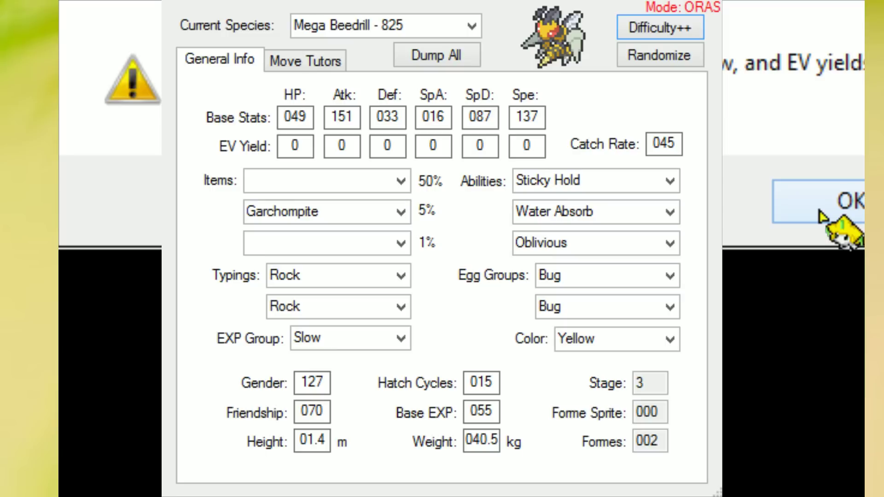
pyautogui.click(820, 213)
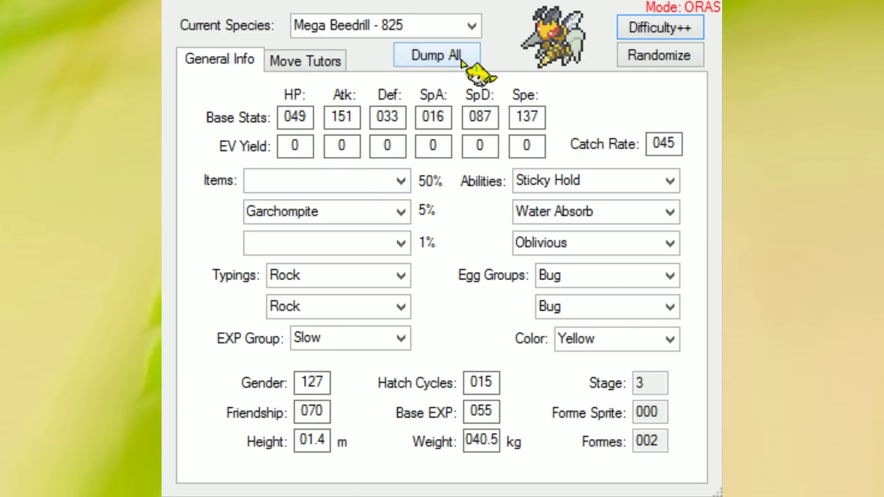
# Load Murkrow - 198 as the current species and set its first typing to Rock
pyautogui.click(470, 26)
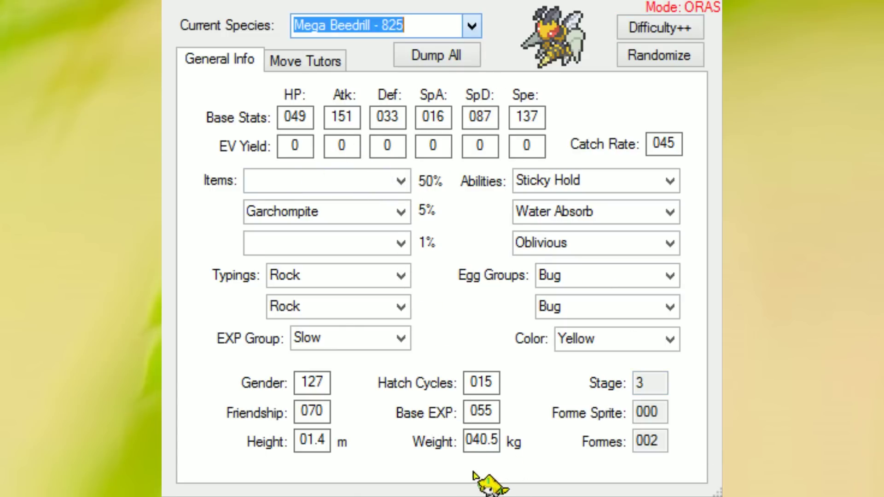
pyautogui.click(372, 205)
pyautogui.click(399, 280)
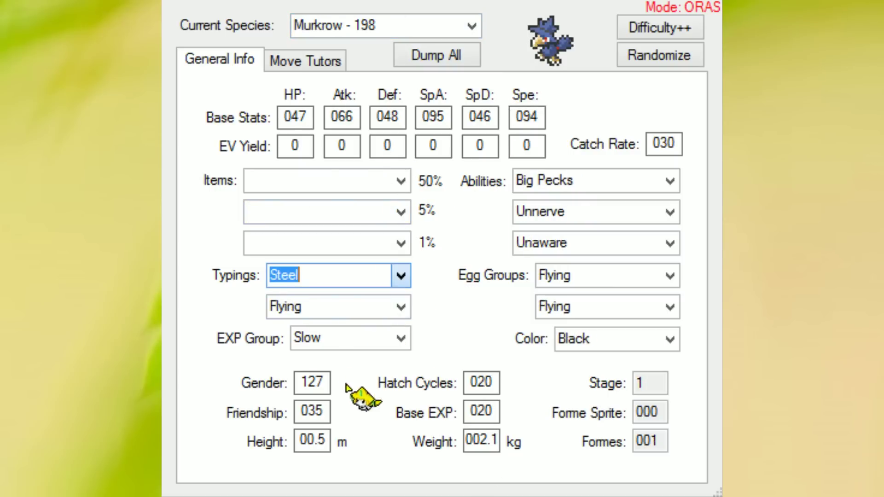
pyautogui.click(330, 332)
pyautogui.click(395, 278)
pyautogui.click(345, 376)
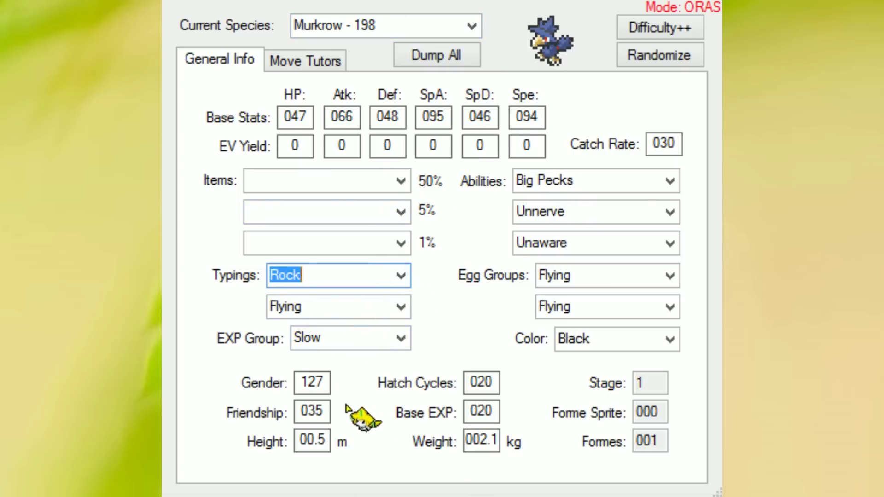
pyautogui.click(401, 338)
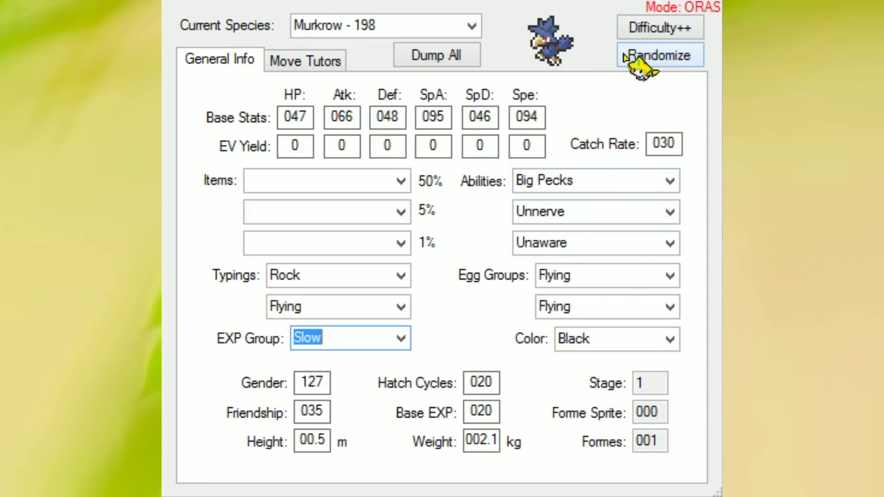
# Randomize the personal data of all species and dismiss the completion message
pyautogui.click(465, 26)
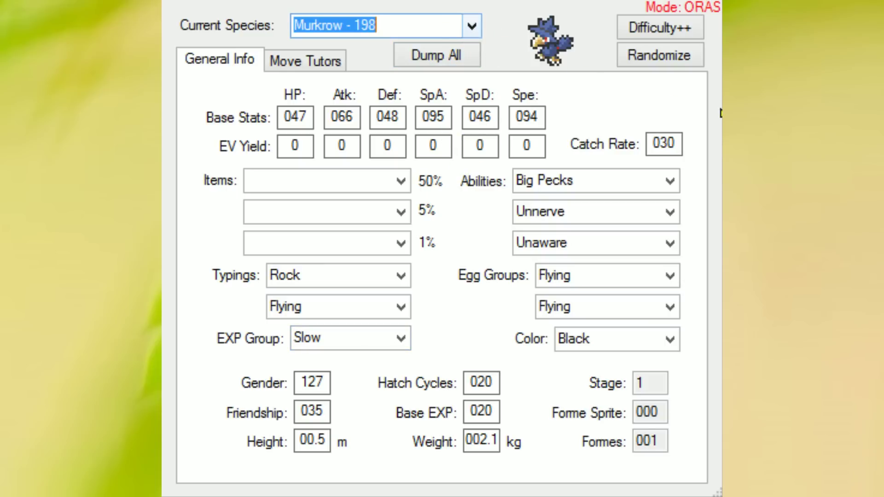
pyautogui.click(651, 56)
pyautogui.click(651, 56)
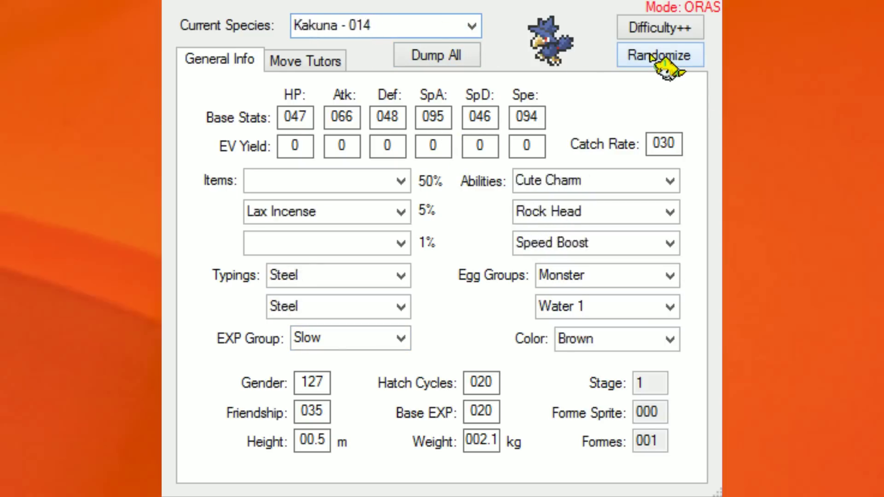
pyautogui.click(663, 60)
pyautogui.click(670, 65)
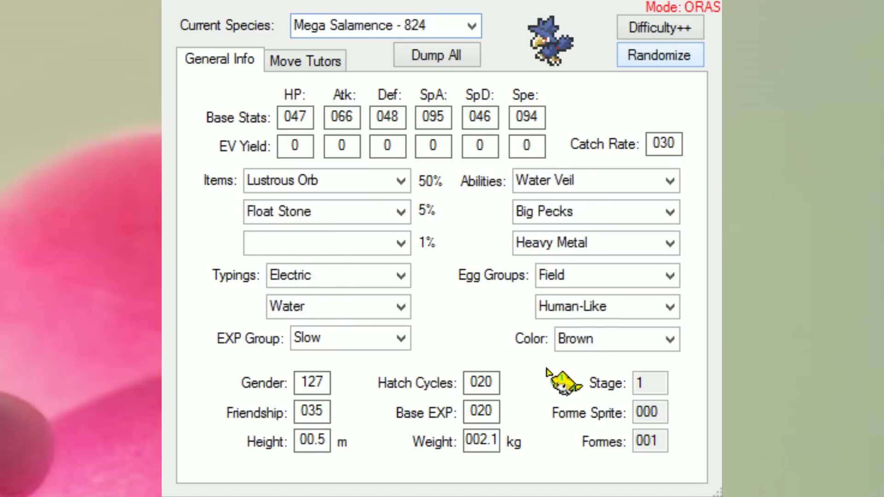
pyautogui.press('Return')
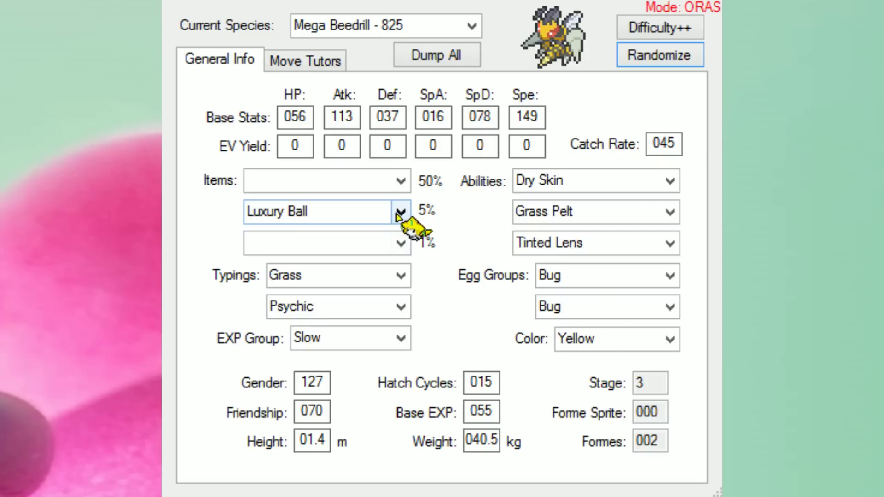
# Examine the base stats, items, abilities and typings of the randomized species from Caterpie through Fearow
pyautogui.click(475, 27)
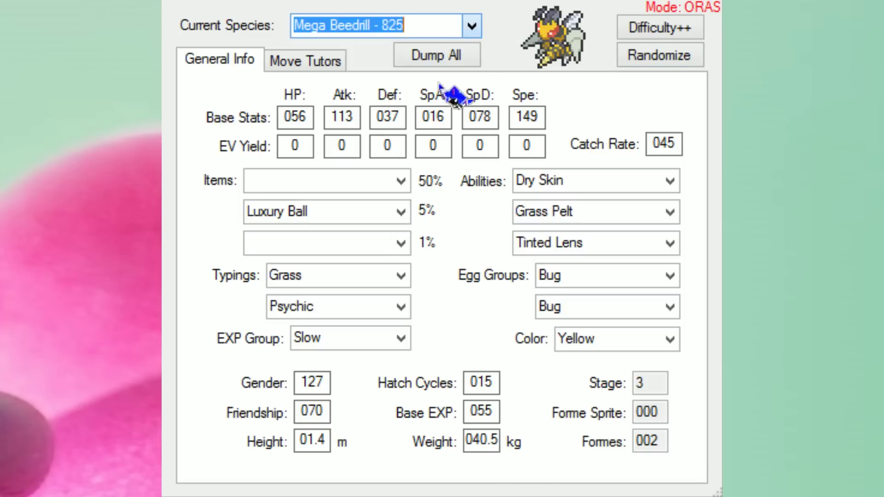
pyautogui.click(420, 57)
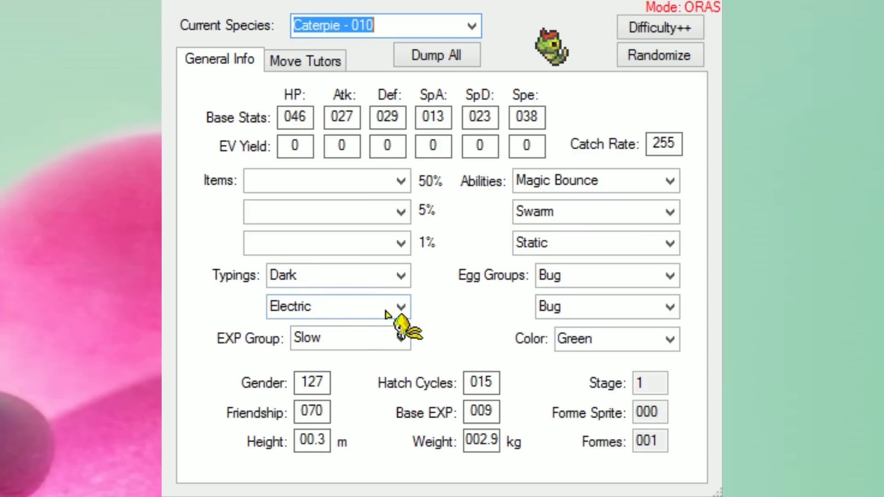
pyautogui.press('Down')
pyautogui.press('Down')
pyautogui.press('Up')
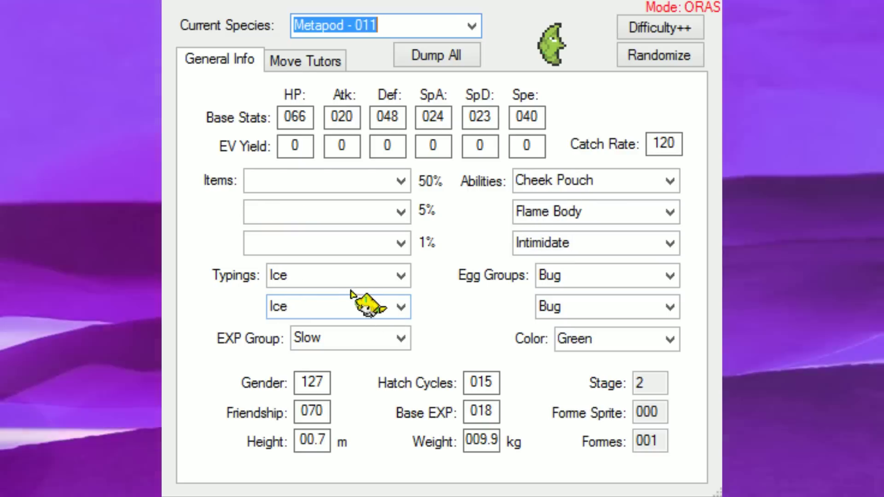
pyautogui.press('Down')
pyautogui.press('Down')
pyautogui.press('Down')
pyautogui.press('Down')
pyautogui.press('Down')
pyautogui.press('Down')
pyautogui.press('Down')
pyautogui.press('Down')
pyautogui.press('Down')
pyautogui.press('Down')
pyautogui.press('Down')
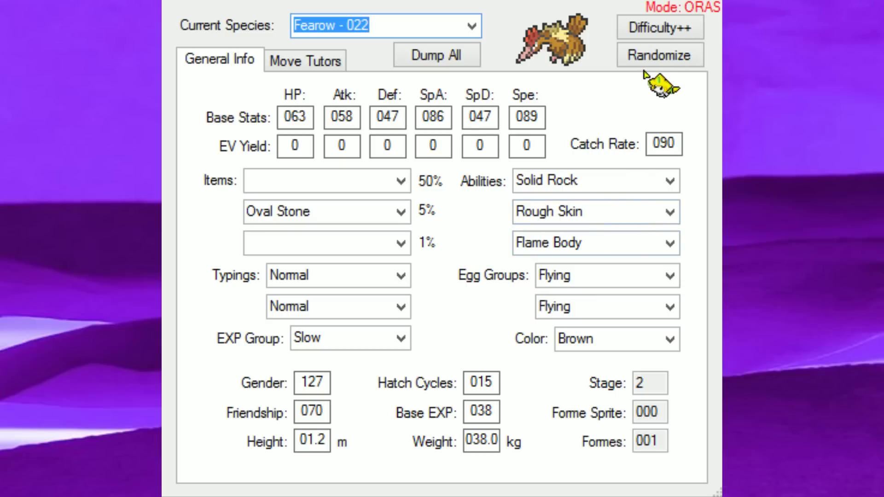
# Close the Personal Editor and open the Wild Editor
pyautogui.click(695, 1)
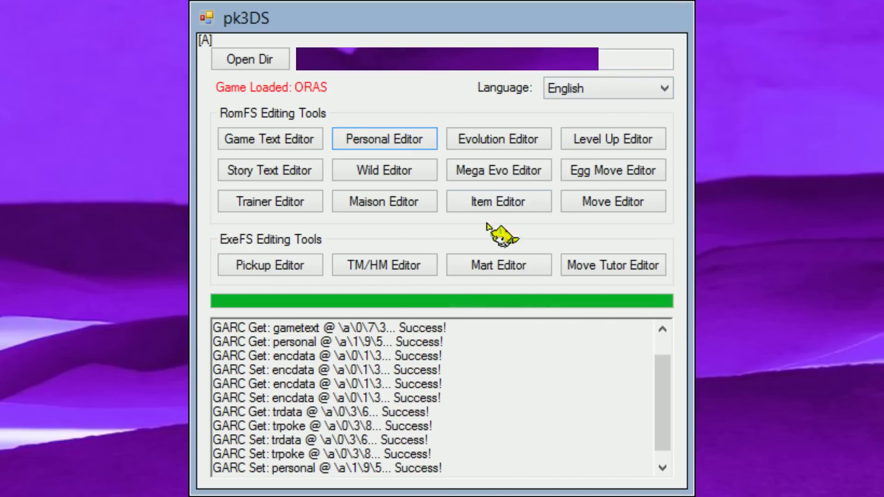
pyautogui.click(398, 170)
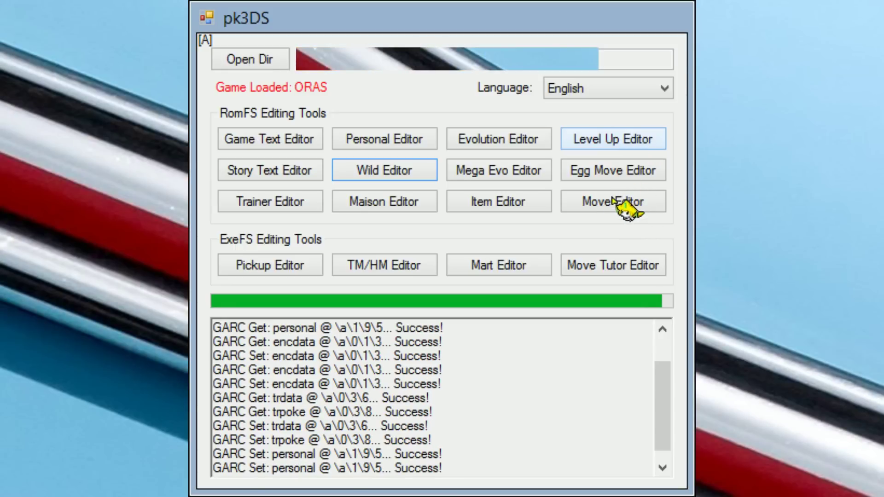
pyautogui.click(396, 167)
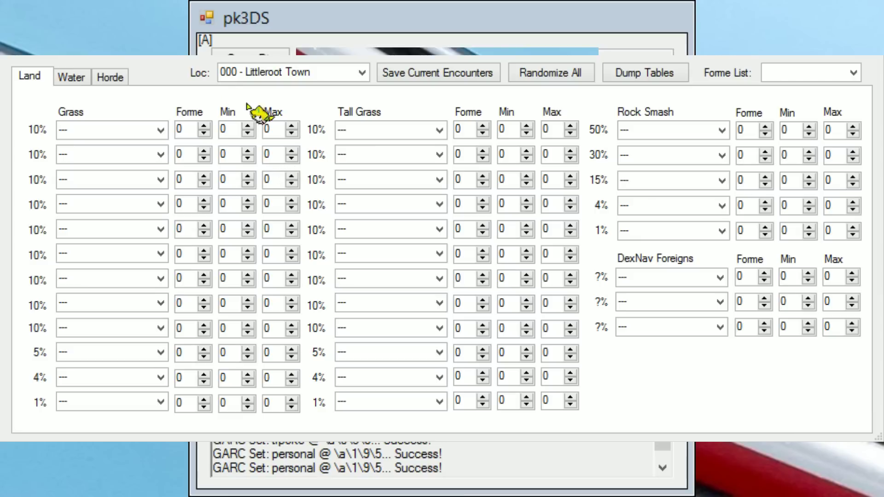
# Browse the land encounter tables from 512 - Mirage Cave back to 027 - Route 104
pyautogui.click(362, 72)
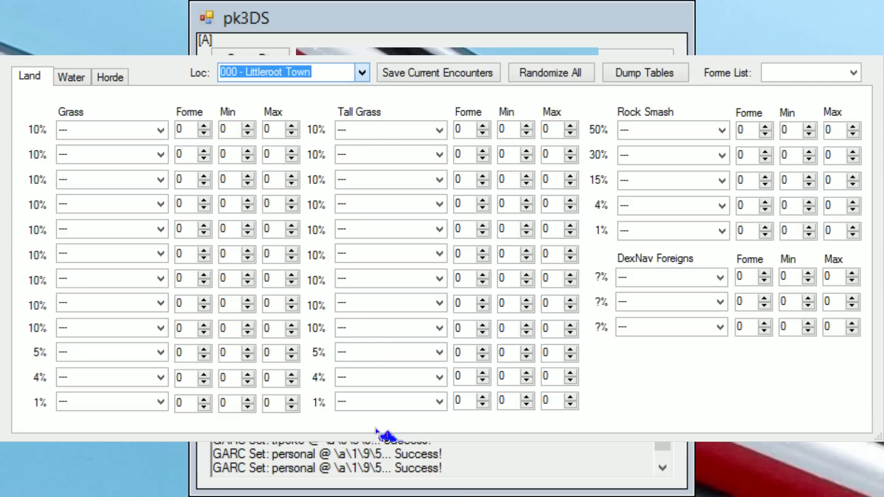
pyautogui.press('End')
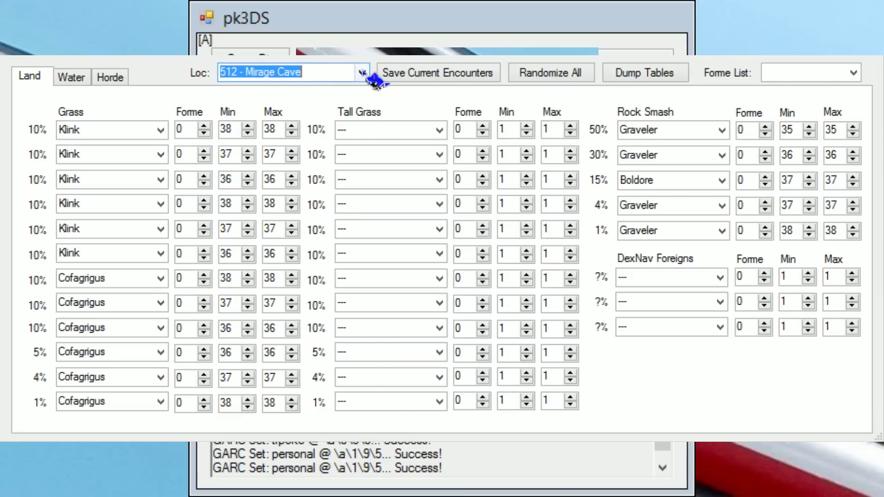
pyautogui.press('Up')
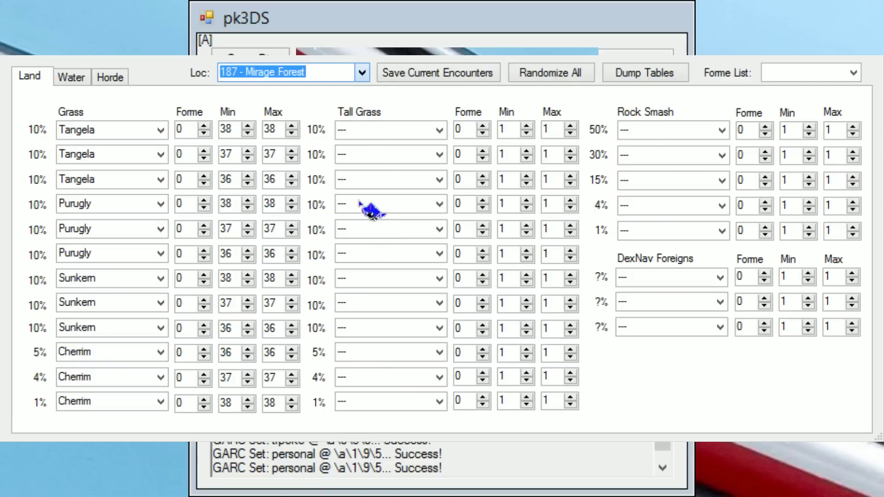
pyautogui.press('Up')
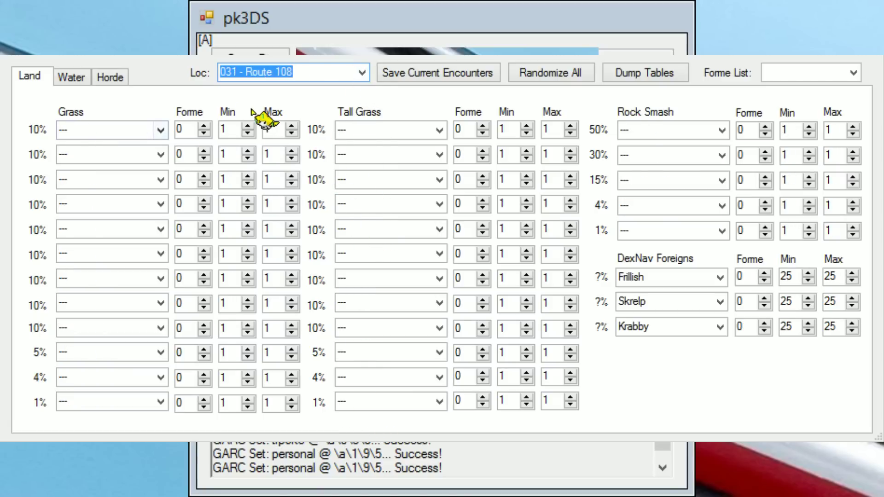
pyautogui.press('Up')
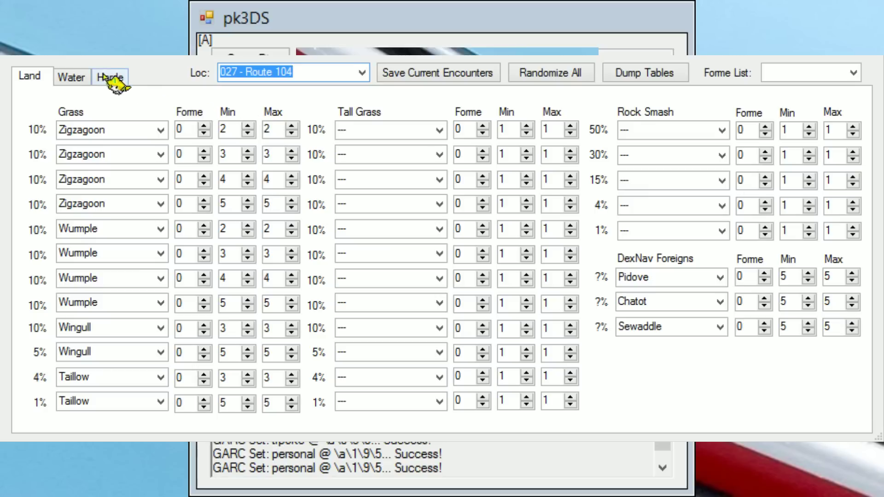
# Review the land, water and horde encounter tables of 027 - Route 104, including the extra tweaks available for hordes
pyautogui.click(80, 77)
pyautogui.click(30, 77)
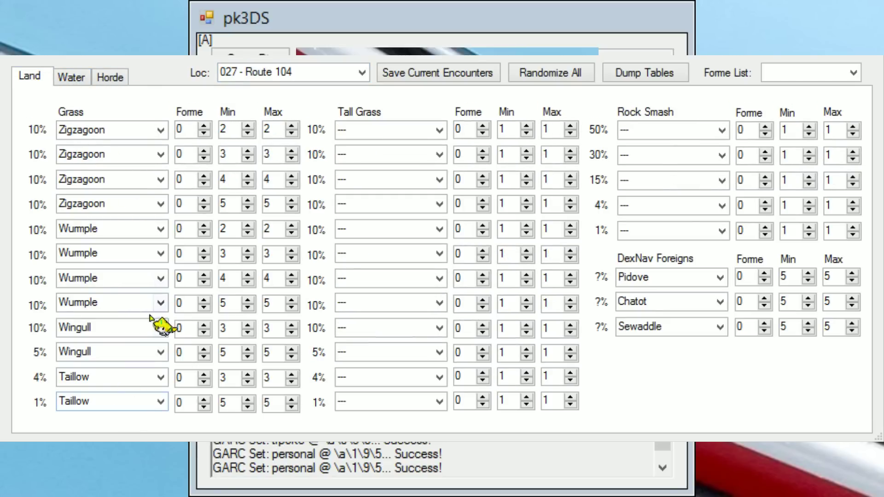
pyautogui.click(74, 76)
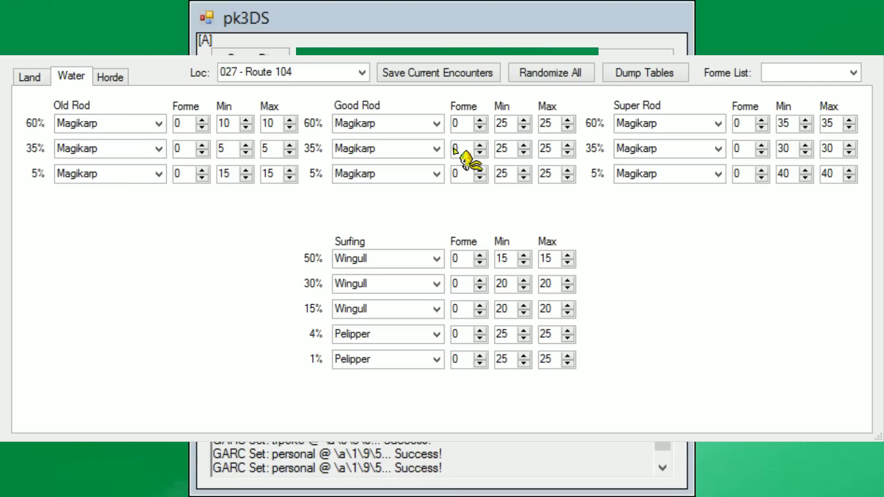
pyautogui.click(26, 78)
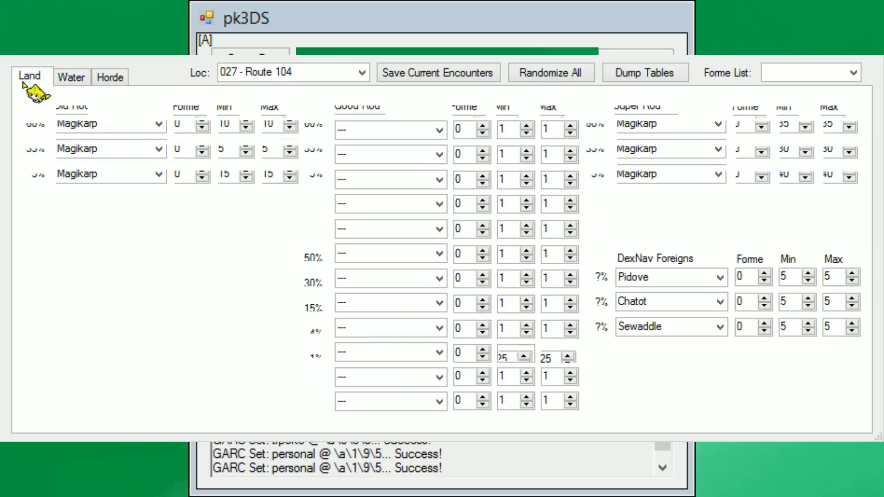
pyautogui.click(110, 78)
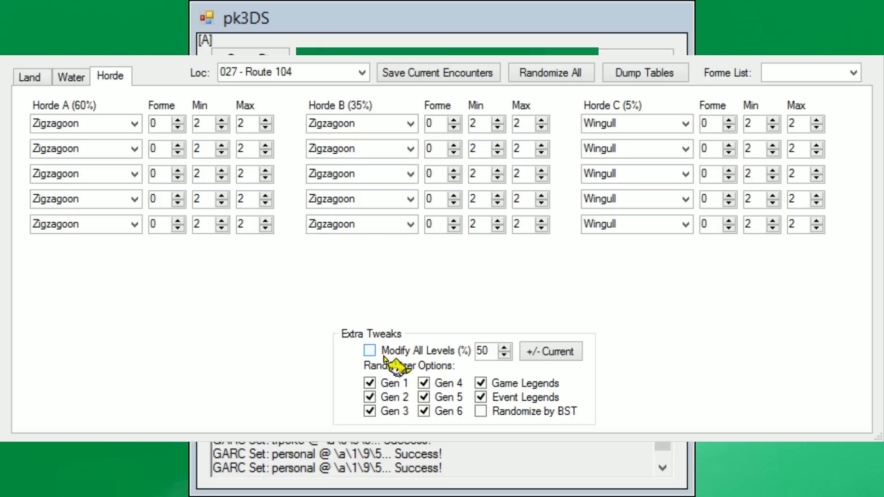
pyautogui.click(436, 352)
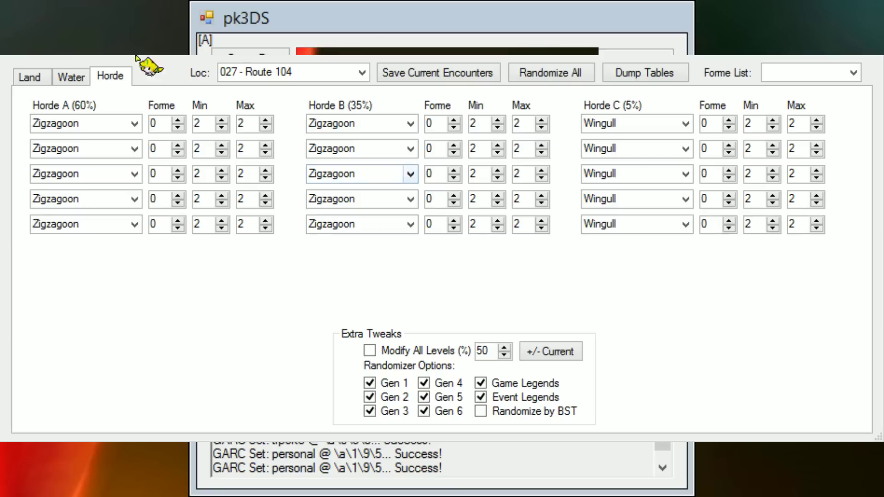
pyautogui.click(28, 76)
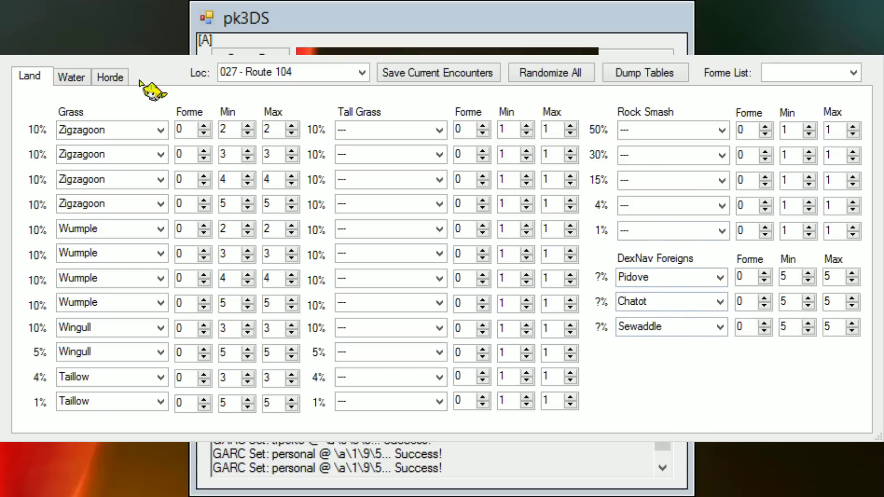
pyautogui.click(113, 78)
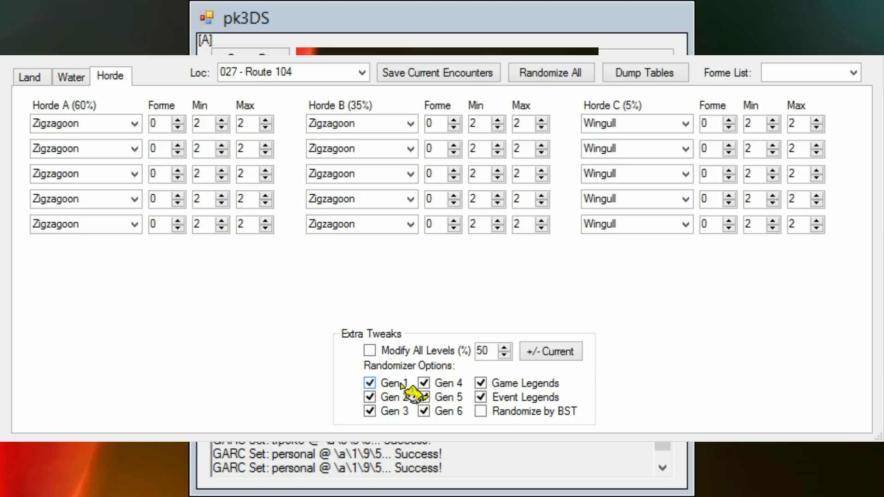
# Limit the wild encounter randomizer to Gen 1 by excluding Gens 2 to 6, Game Legends and Event Legends
pyautogui.click(395, 397)
pyautogui.click(396, 411)
pyautogui.click(451, 412)
pyautogui.click(445, 398)
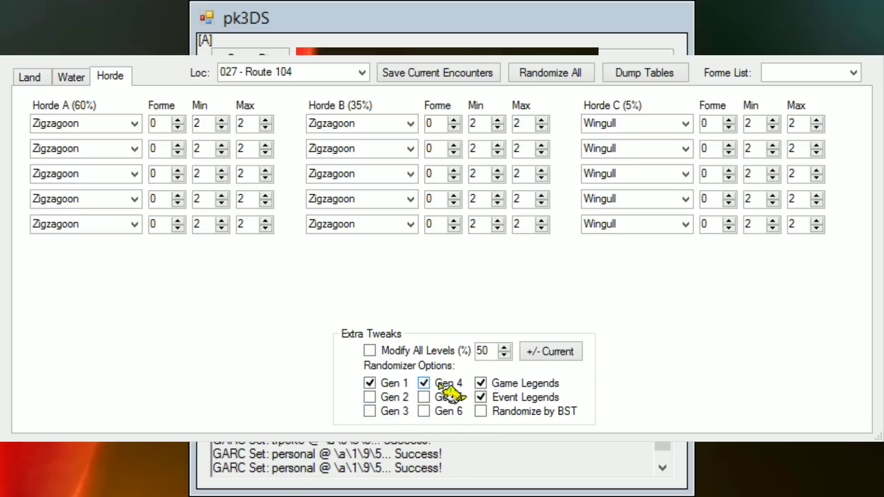
pyautogui.click(441, 384)
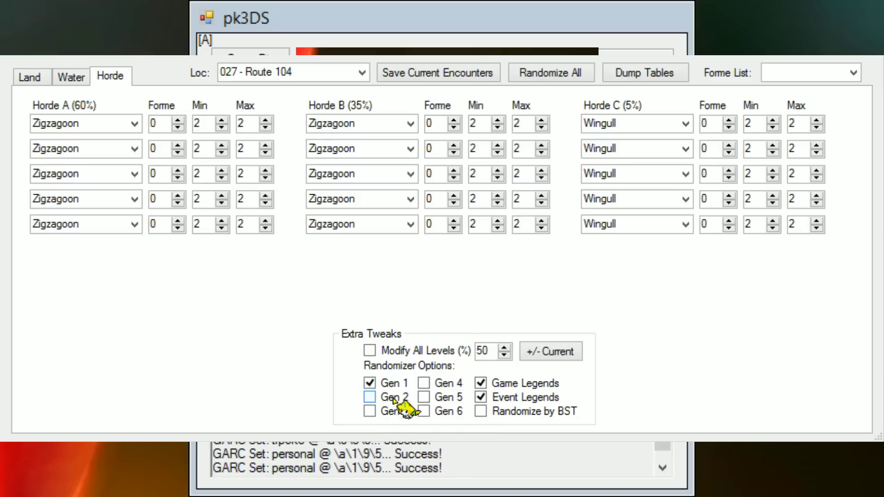
pyautogui.click(505, 384)
pyautogui.click(503, 398)
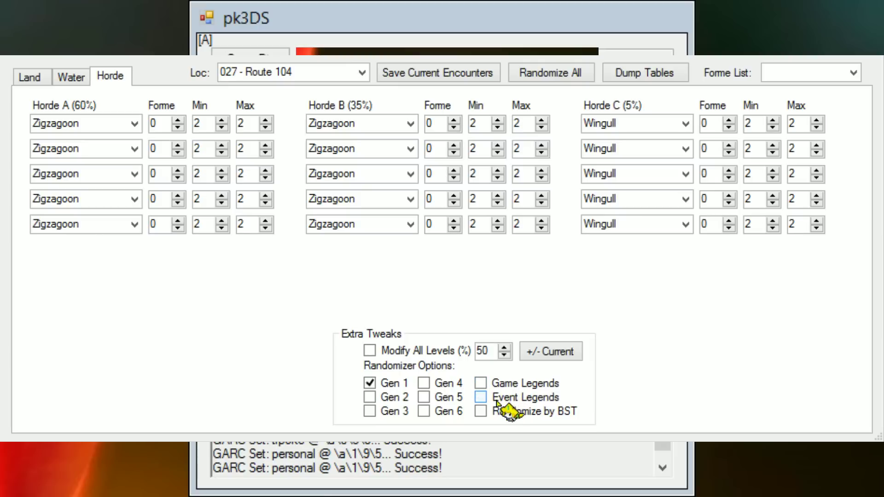
# Turn on Randomize by BST, leaving Game Legends and Event Legends excluded from the randomizer
pyautogui.click(497, 399)
pyautogui.click(502, 385)
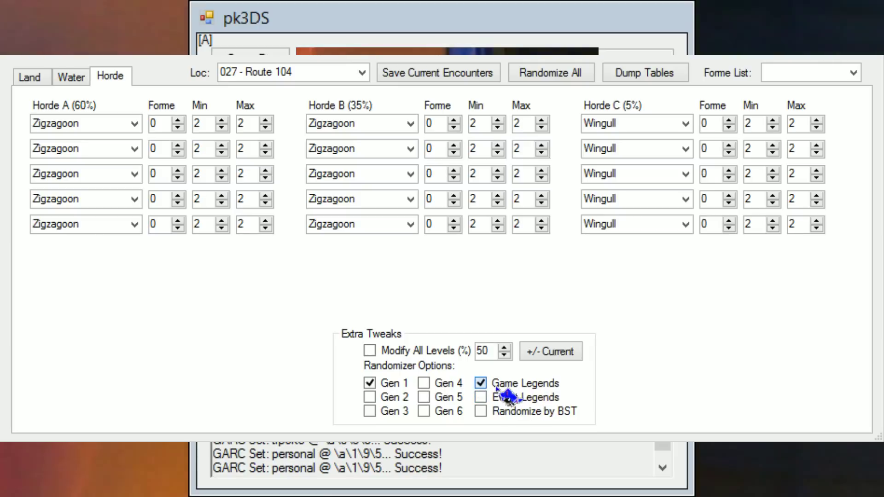
pyautogui.click(510, 397)
pyautogui.click(508, 398)
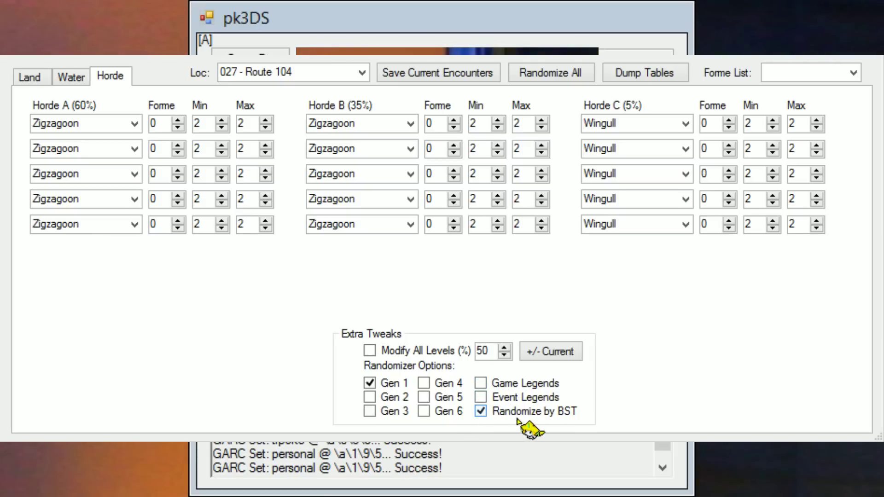
# Include Gens 2 to 6, Game Legends and Event Legends in the wild encounter randomizer options
pyautogui.click(393, 398)
pyautogui.click(396, 412)
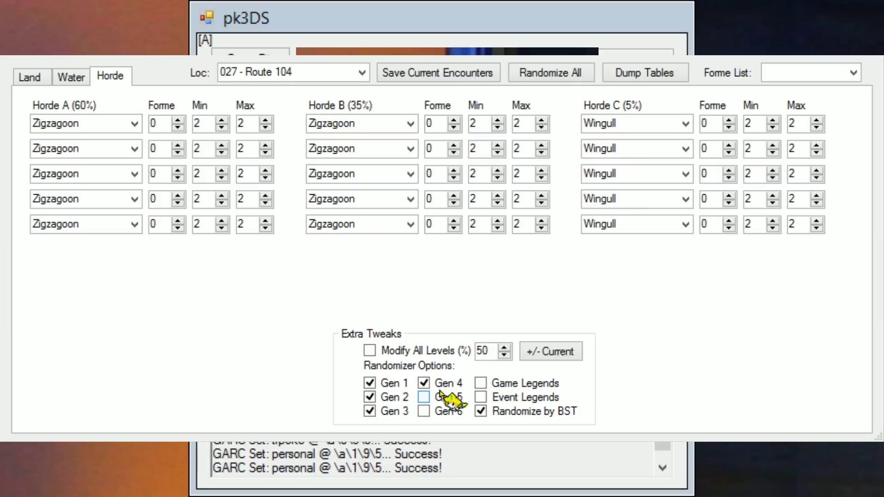
pyautogui.click(441, 396)
pyautogui.click(444, 412)
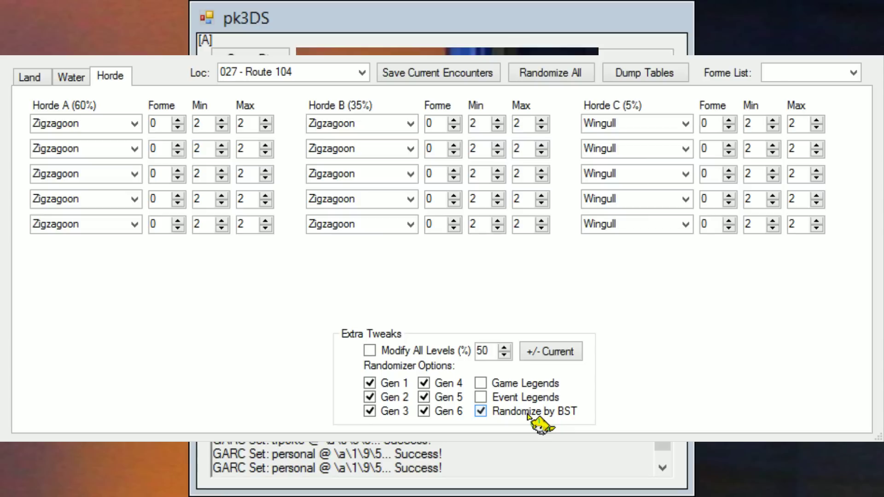
pyautogui.click(480, 383)
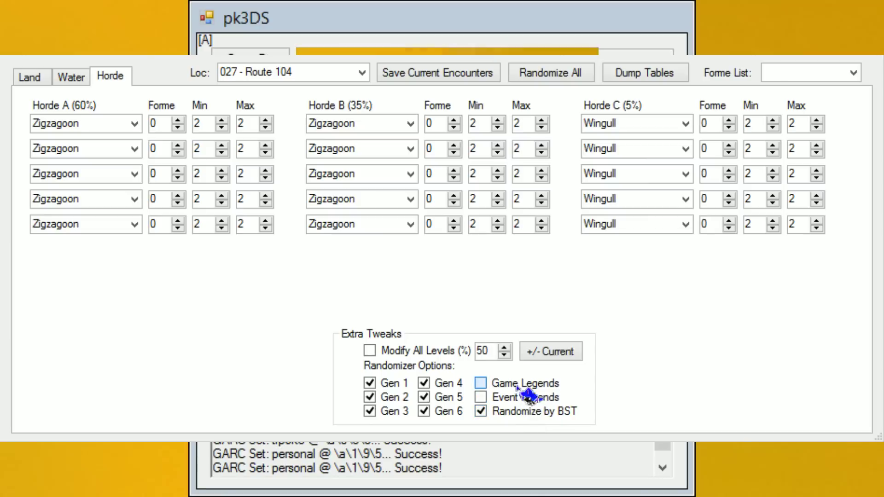
pyautogui.click(481, 397)
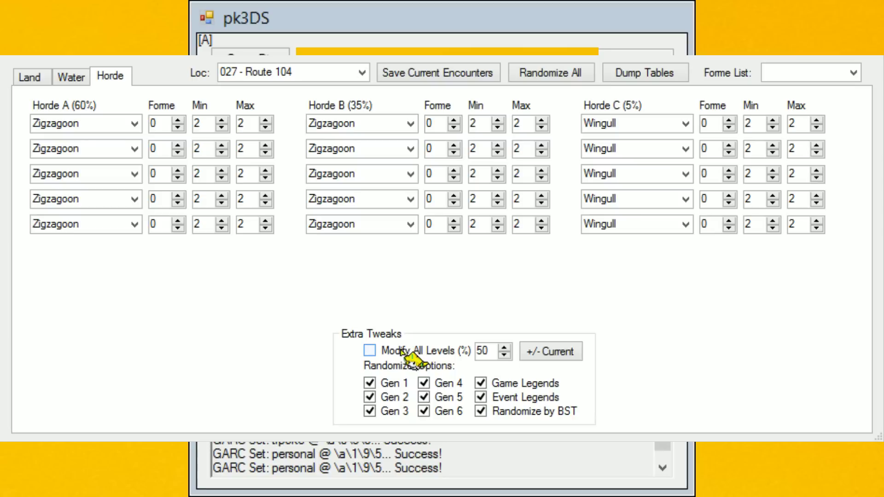
# Enable Modify All Levels at 53% and apply the level change to the current encounters
pyautogui.click(505, 349)
pyautogui.click(552, 354)
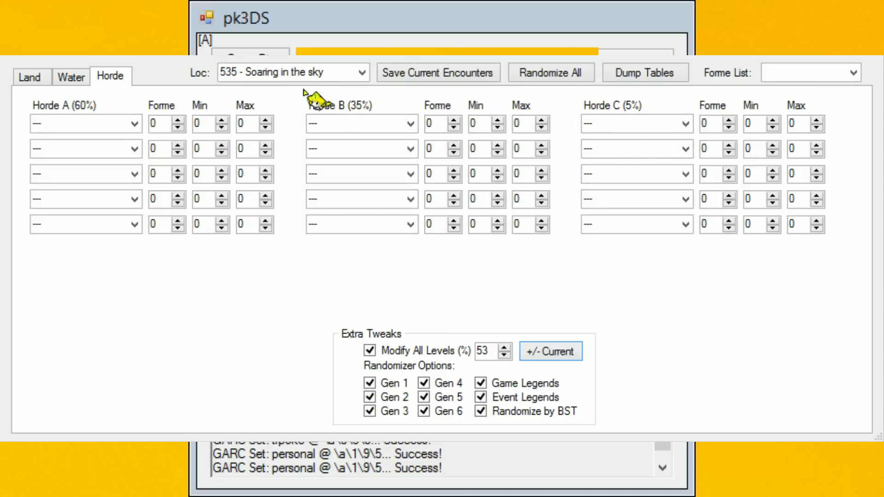
# Select location 004 - Littleroot Town, show its land encounters and close the Wild Editor
pyautogui.click(362, 72)
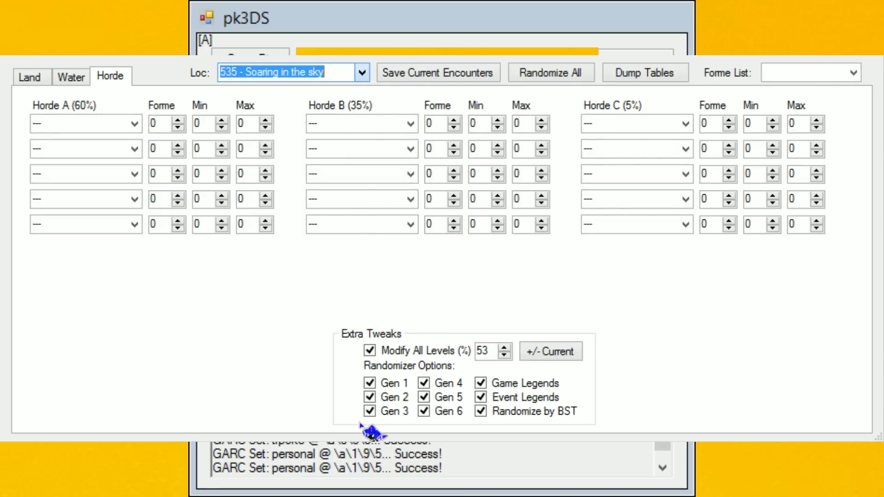
pyautogui.moveTo(359, 424); pyautogui.dragTo(346, 87)
pyautogui.click(306, 130)
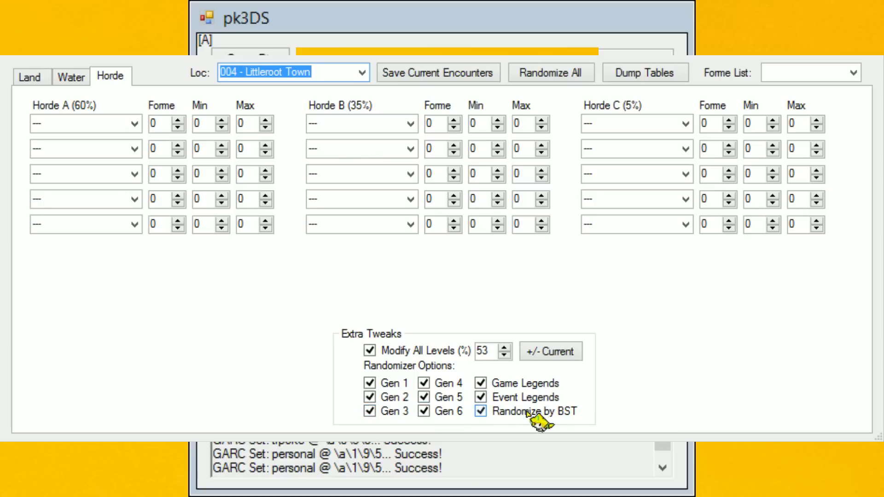
pyautogui.click(30, 78)
pyautogui.hotkey('alt', 'F4')
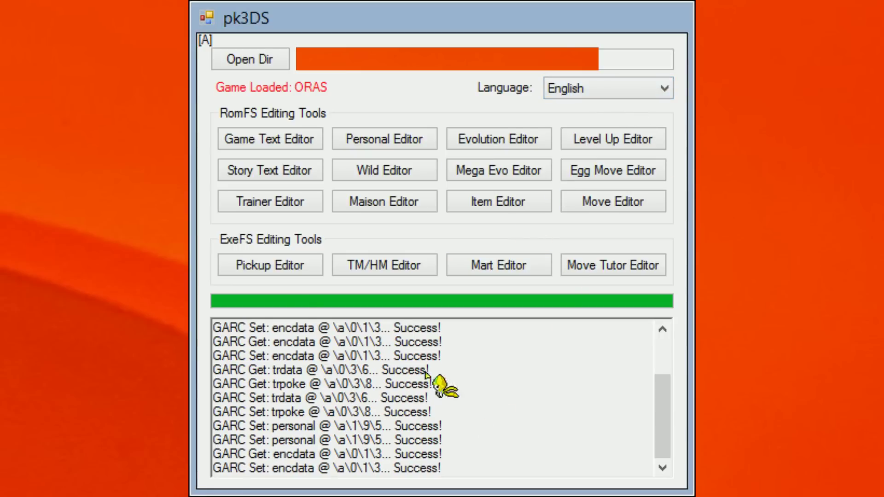
# Open the Trainer Editor and browse the trainer entries from 001 through 855, returning to entry 001
pyautogui.click(298, 209)
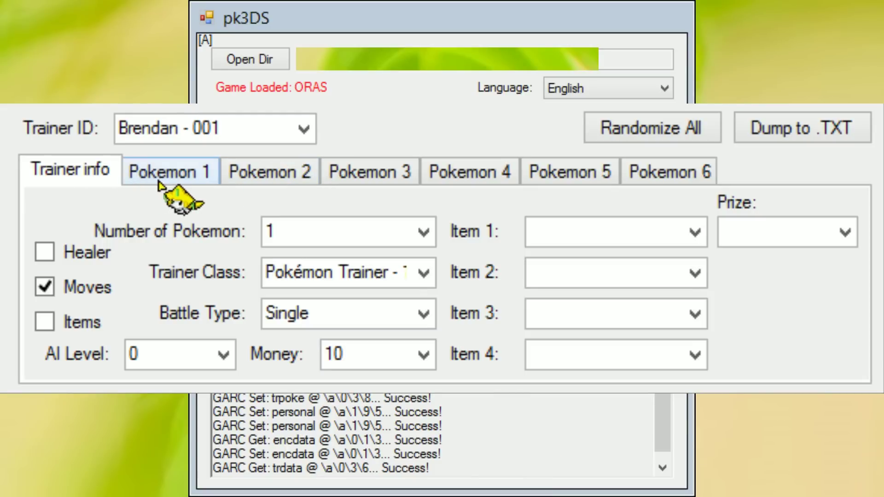
pyautogui.click(313, 126)
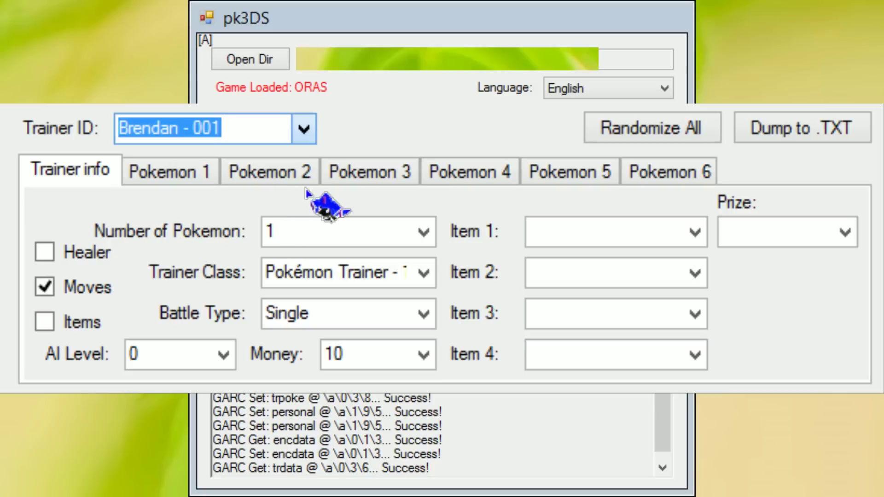
pyautogui.press('d')
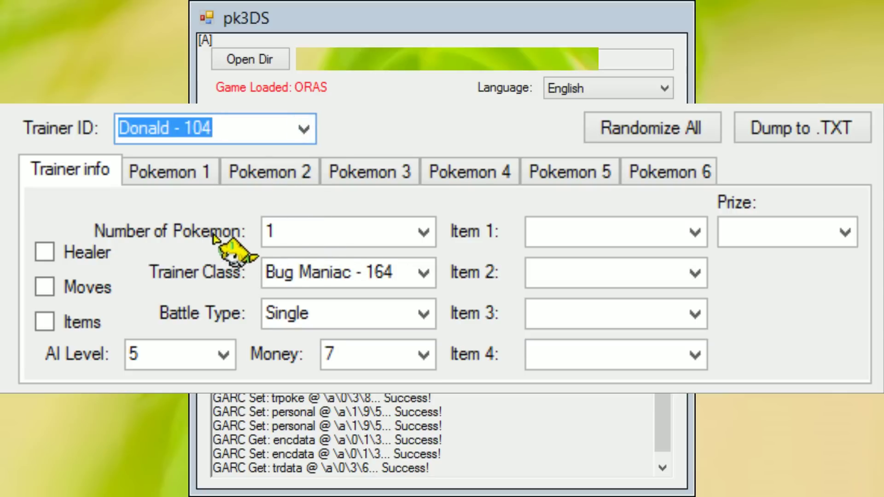
pyautogui.press('d')
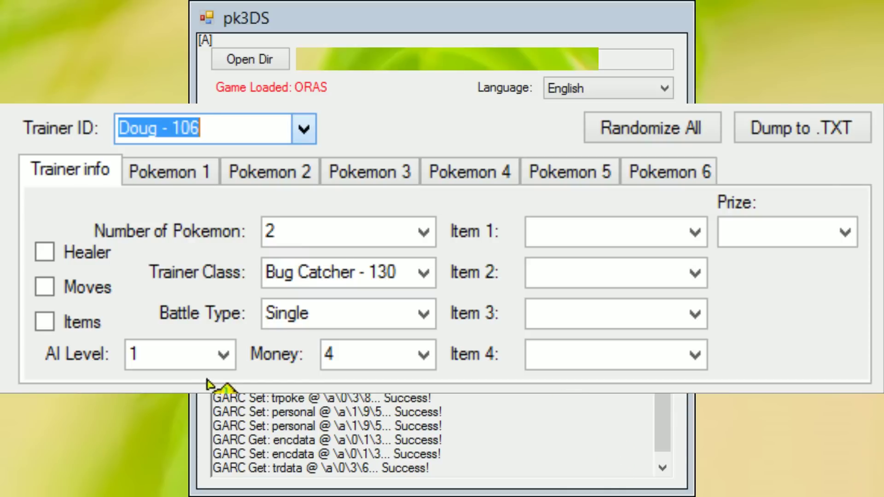
pyautogui.press('[')
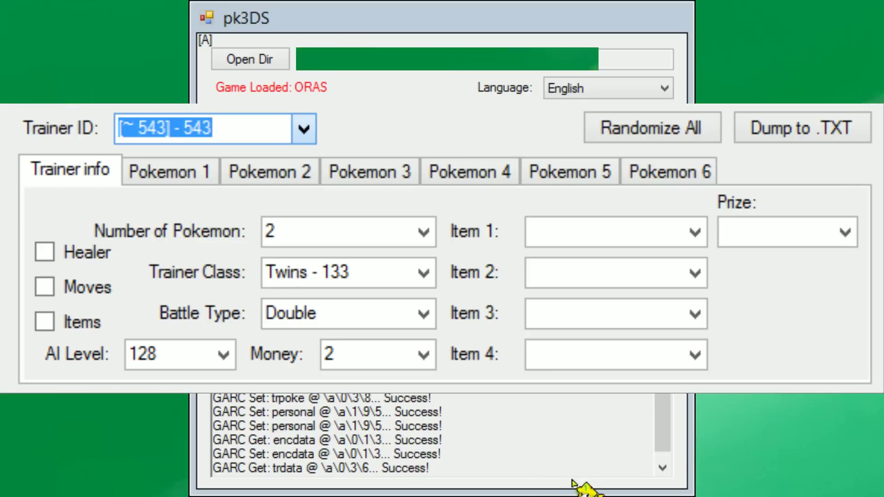
pyautogui.click(550, 460)
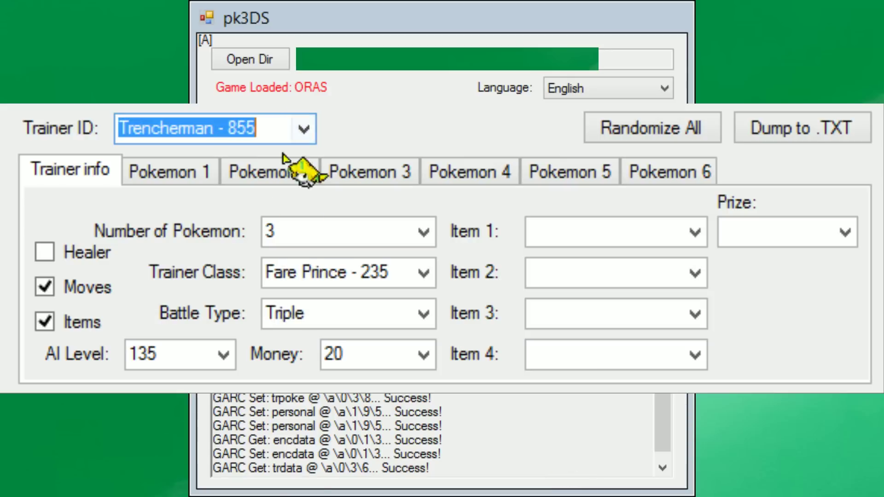
pyautogui.click(303, 132)
pyautogui.moveTo(313, 269); pyautogui.dragTo(313, 138)
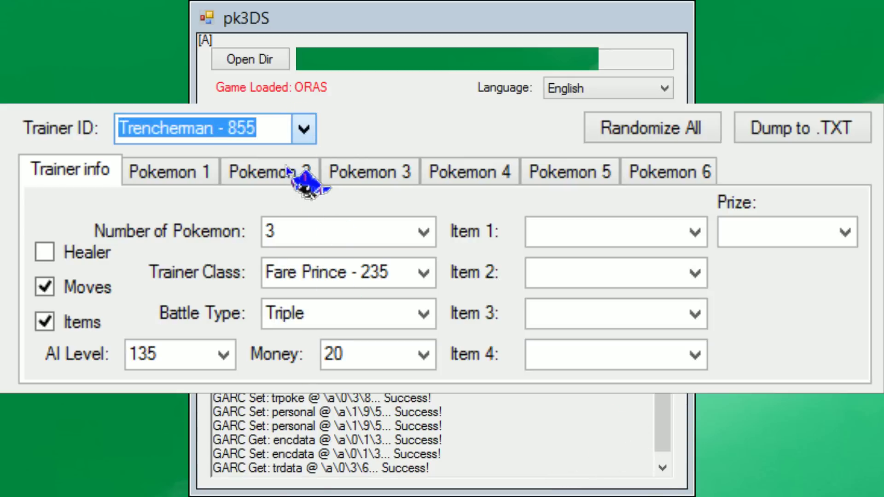
pyautogui.click(184, 170)
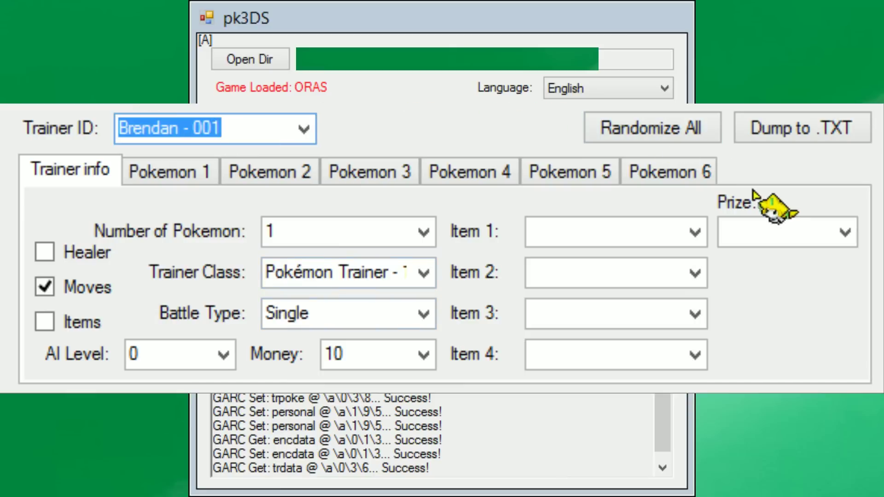
# Open the randomization options for all trainers and try Random After-Battle Gifts at 50% and 100%, settling on 10%
pyautogui.click(680, 132)
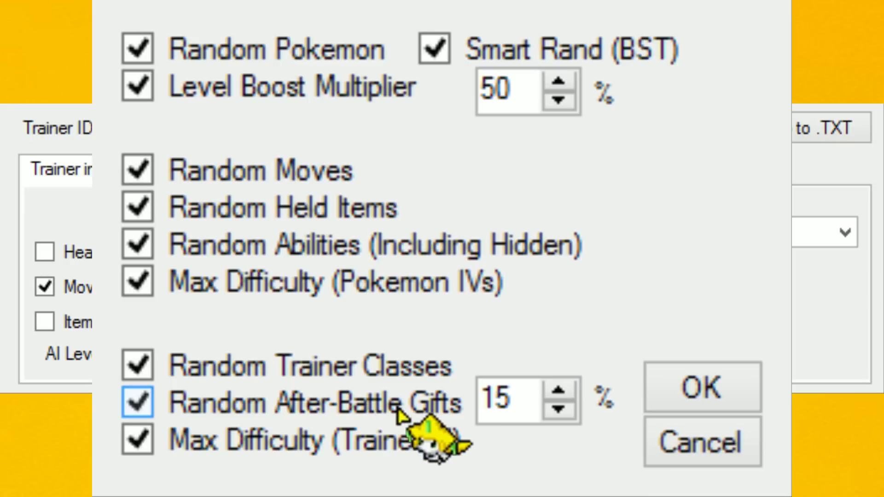
pyautogui.moveTo(525, 411); pyautogui.dragTo(372, 412)
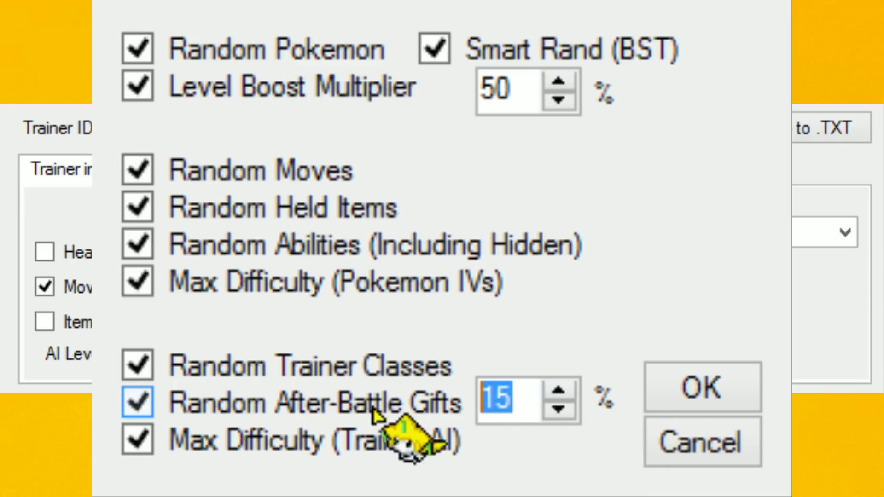
pyautogui.write('50')
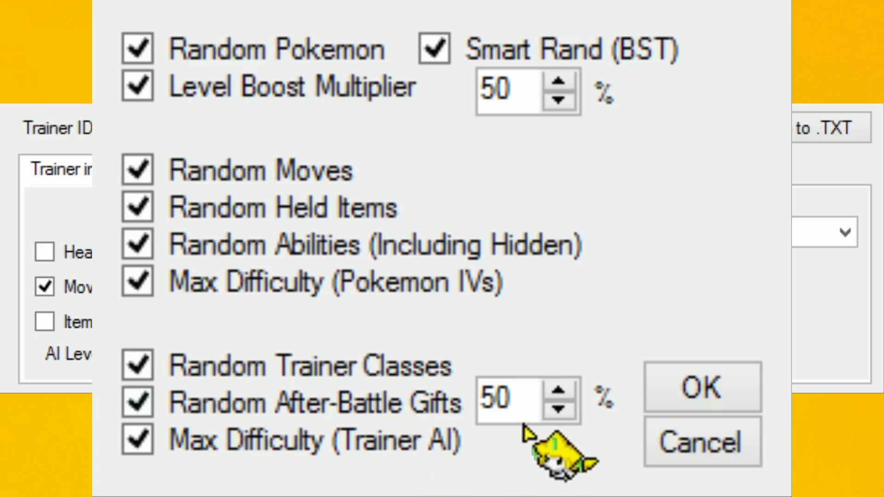
pyautogui.moveTo(525, 415); pyautogui.dragTo(341, 397)
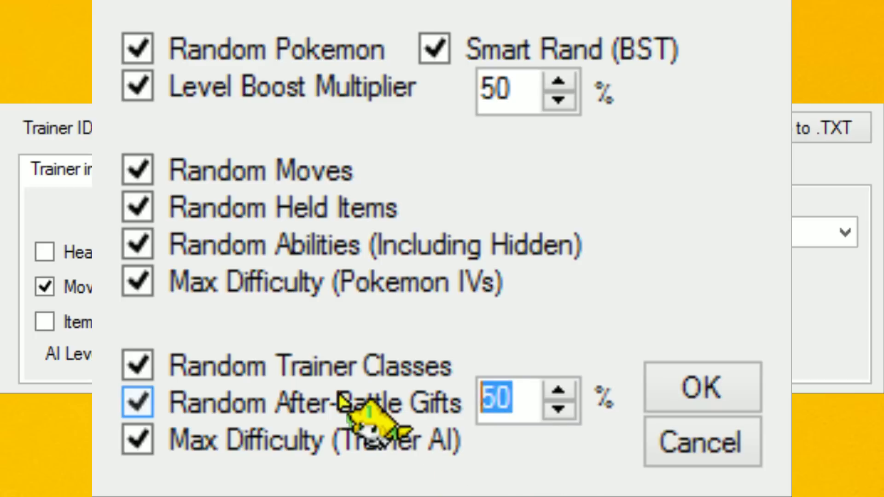
pyautogui.write('100')
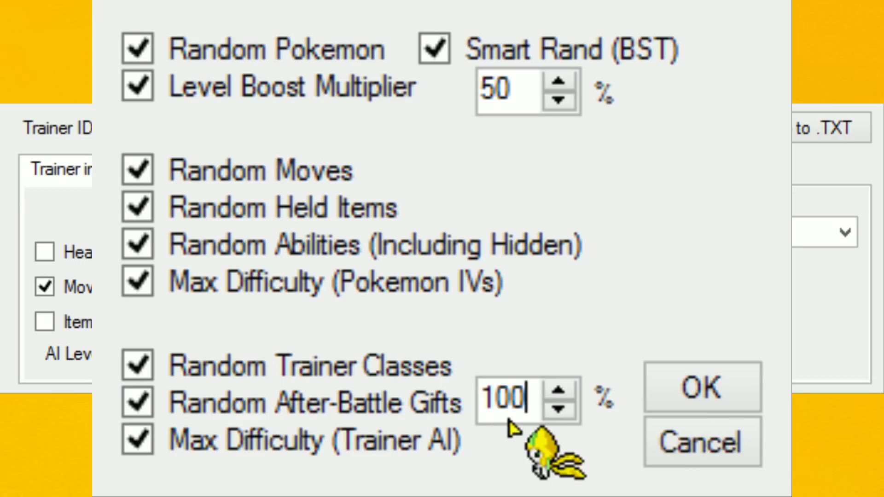
pyautogui.moveTo(536, 415); pyautogui.dragTo(481, 435)
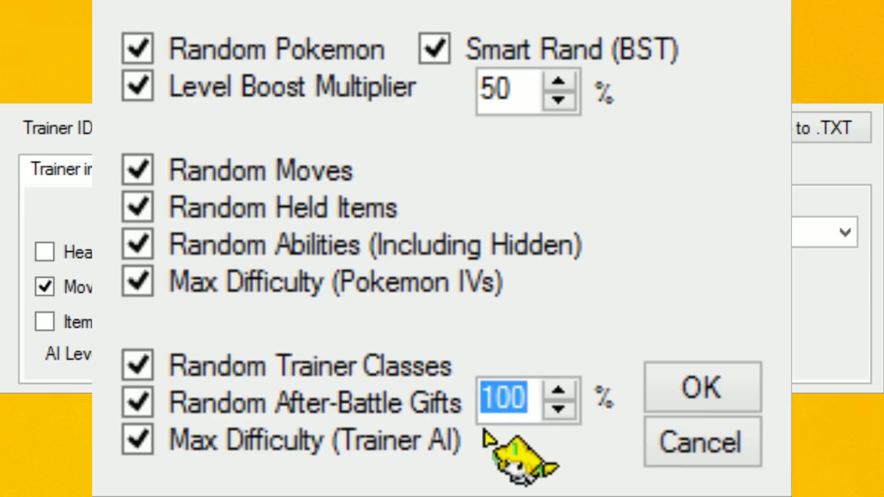
pyautogui.write('10')
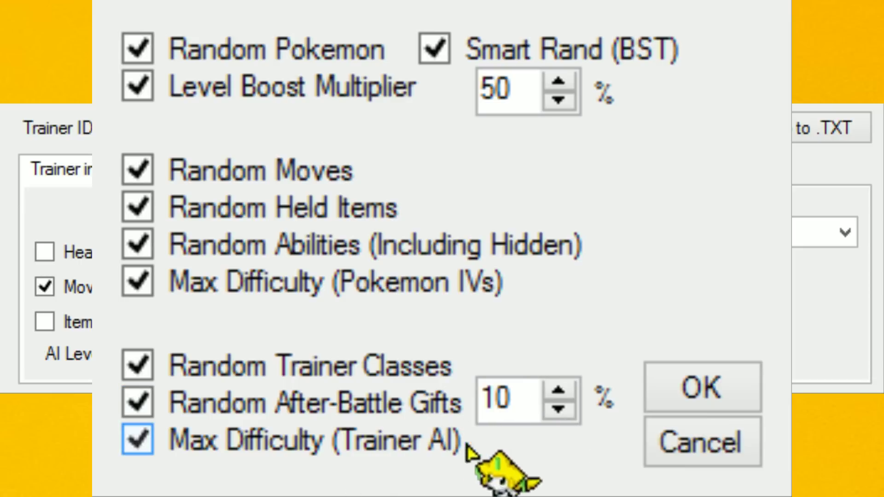
# Set Random After-Battle Gifts to 15% and dismiss the trainer randomization options without applying them
pyautogui.moveTo(534, 405); pyautogui.dragTo(425, 413)
pyautogui.press('BackSpace')
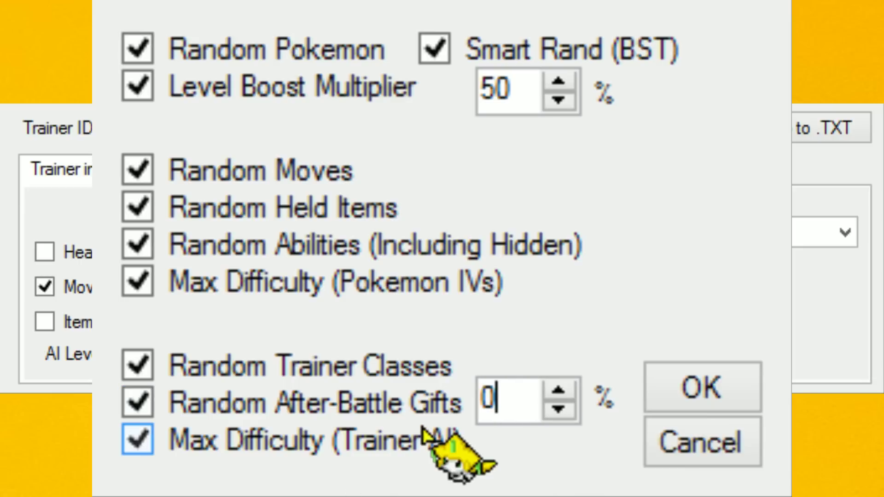
pyautogui.write('15')
pyautogui.click(363, 418)
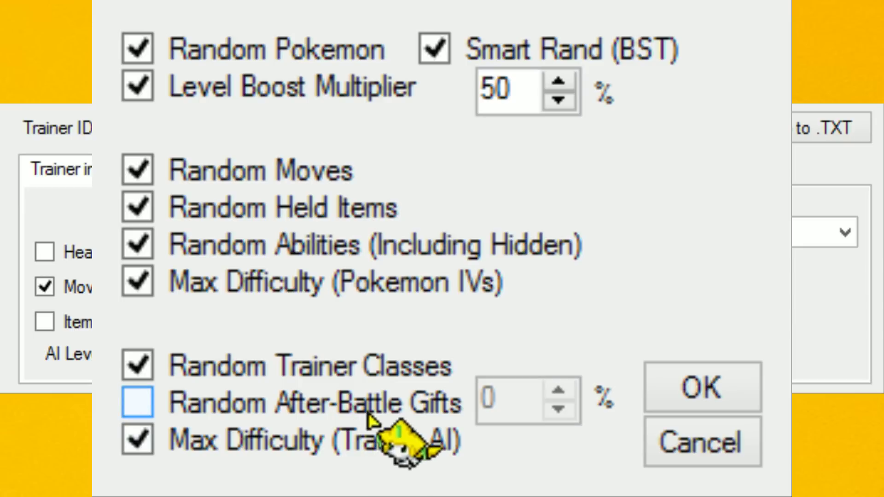
pyautogui.click(356, 406)
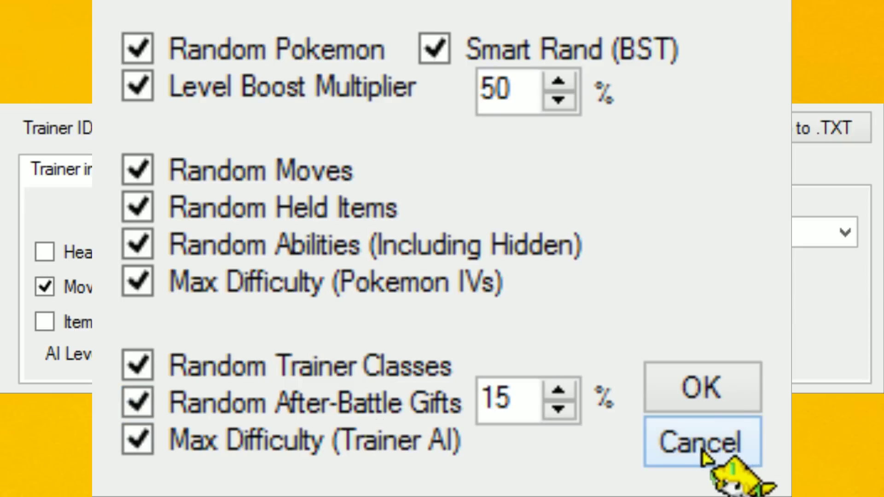
pyautogui.click(677, 450)
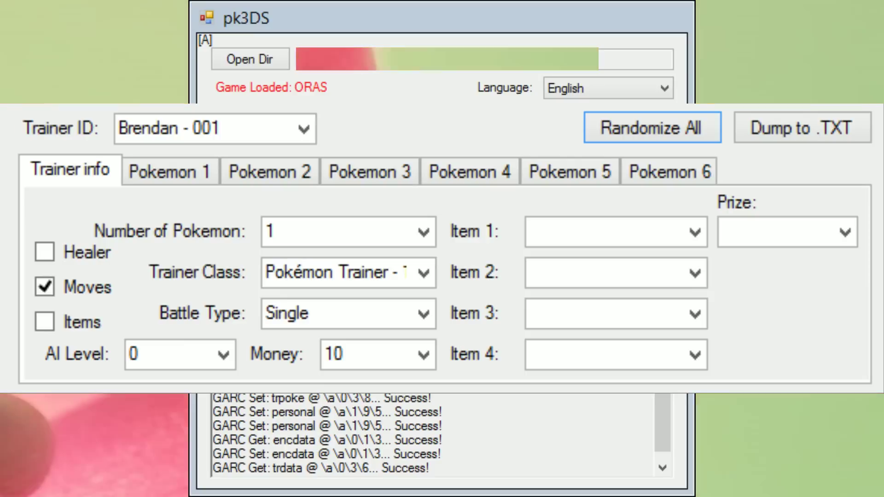
# Look through the first three Pokemon slots of trainer 001 and return to the general trainer info
pyautogui.click(187, 172)
pyautogui.click(290, 175)
pyautogui.click(410, 177)
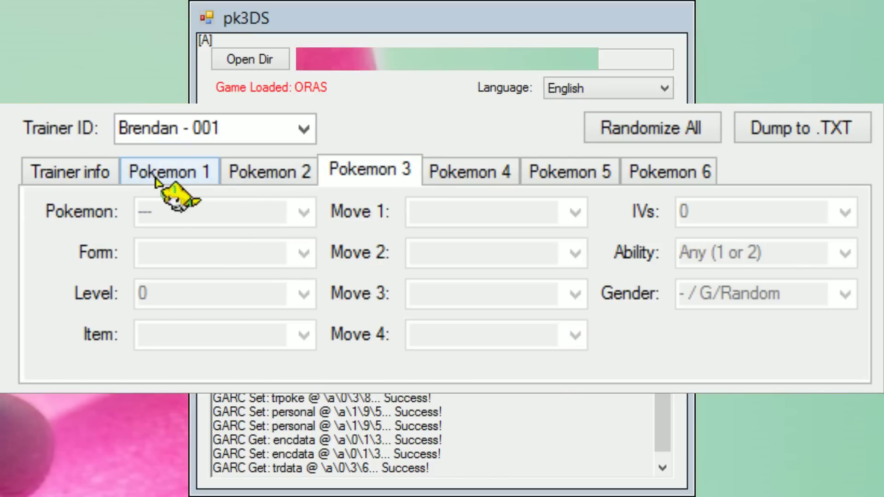
pyautogui.click(108, 177)
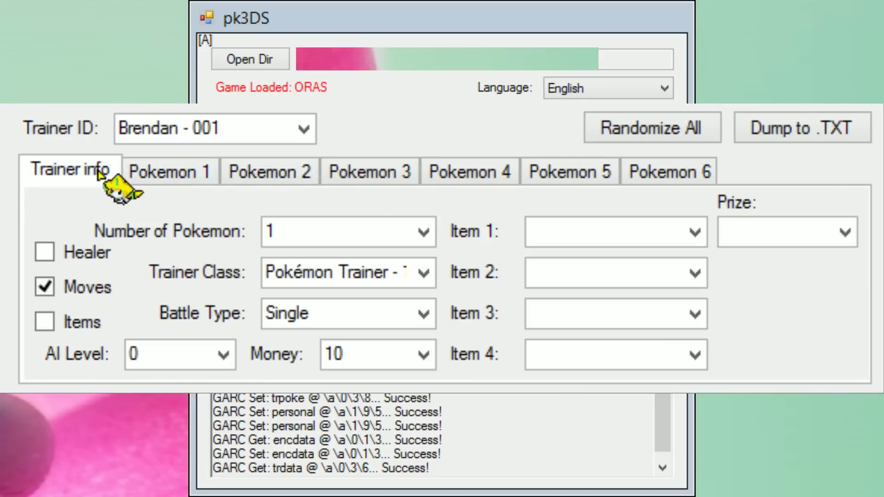
# Select trainers 013 and 942 in turn and inspect the AI level of each
pyautogui.click(306, 131)
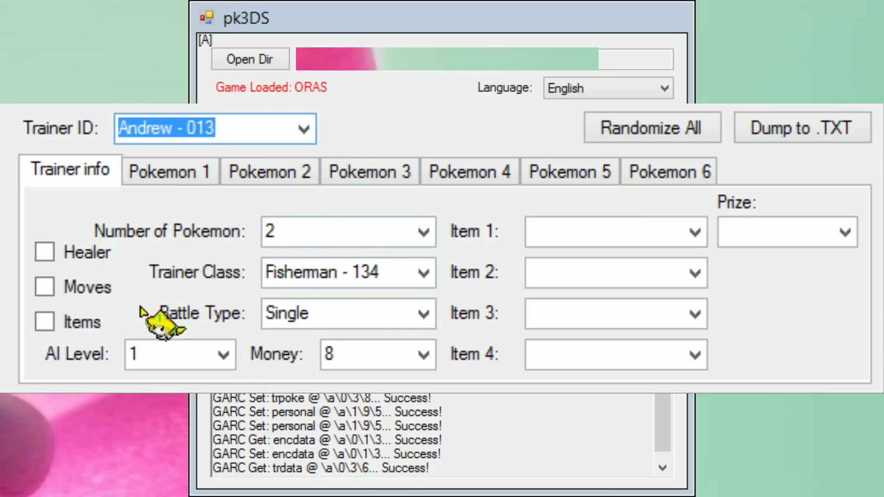
pyautogui.click(221, 356)
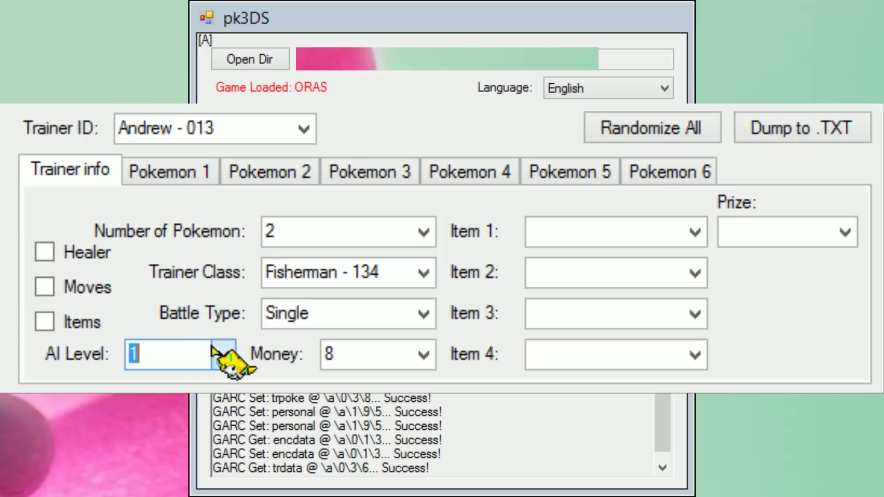
pyautogui.click(306, 132)
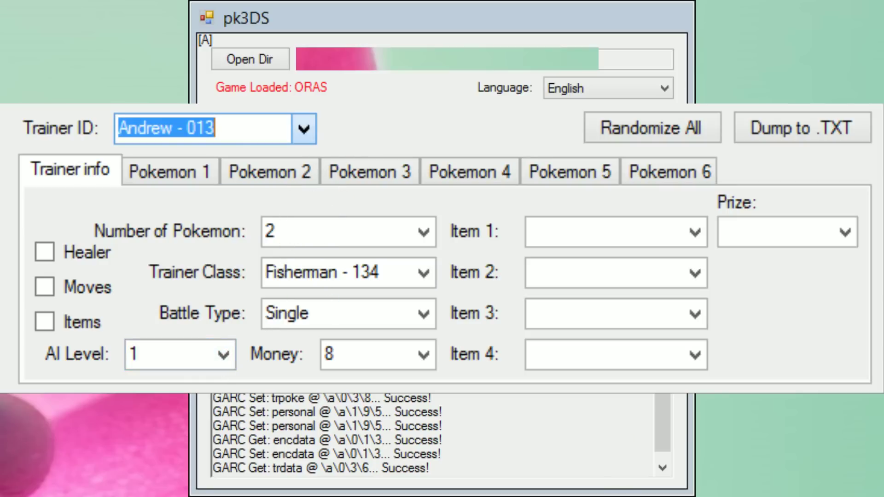
pyautogui.click(207, 397)
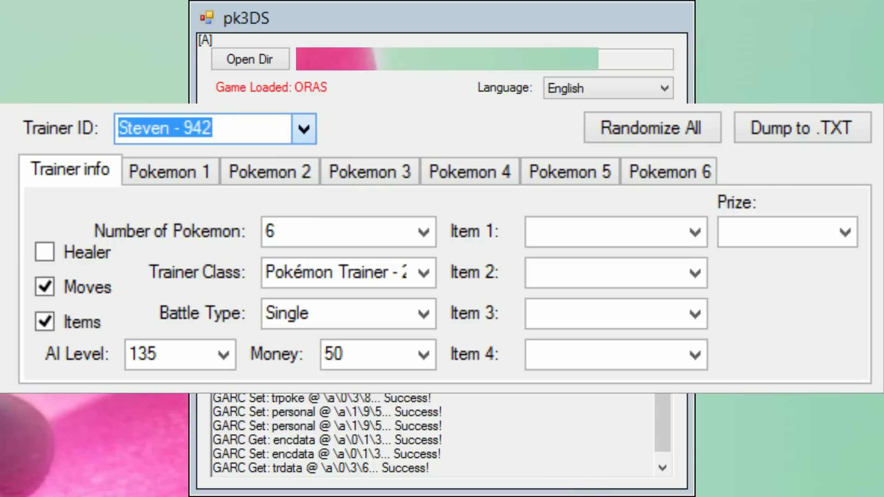
pyautogui.click(230, 341)
# Browse trainer entries 947 and 944, ending on entry 946
pyautogui.click(286, 123)
pyautogui.click(301, 137)
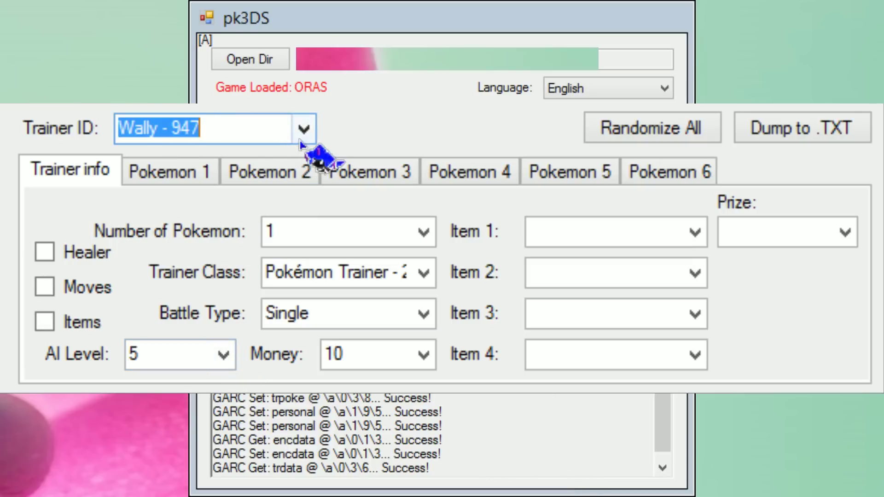
pyautogui.click(305, 317)
pyautogui.click(304, 130)
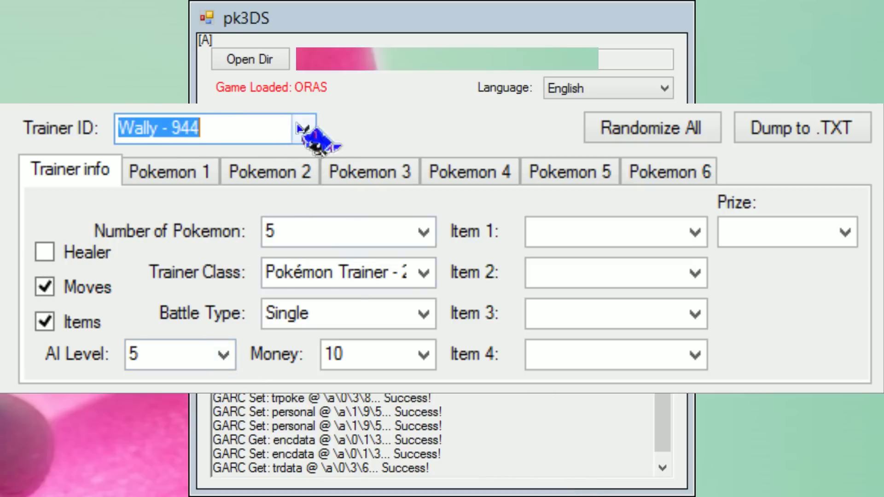
pyautogui.click(294, 230)
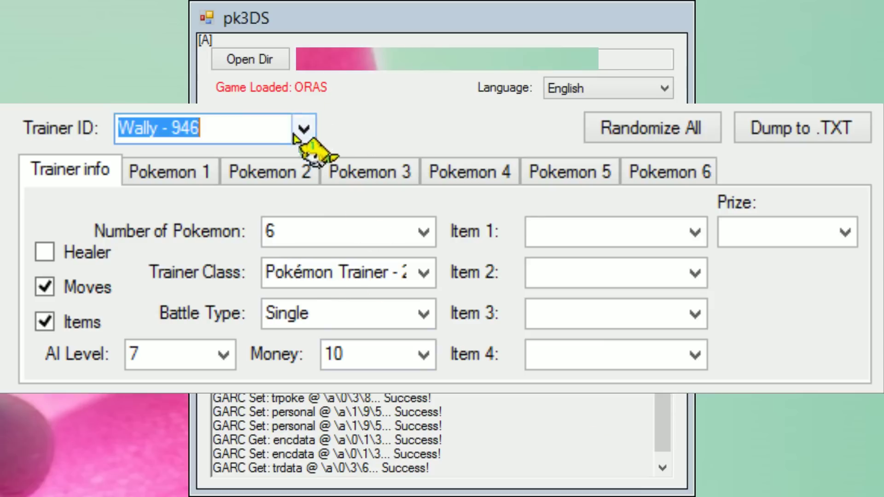
# Examine the first three Pokemon slots of trainer 946 and return to the general trainer info
pyautogui.click(185, 175)
pyautogui.click(288, 170)
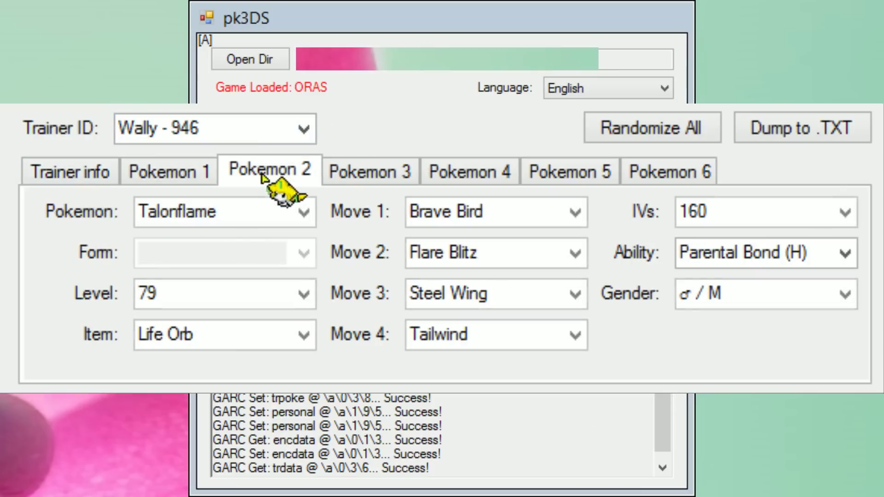
pyautogui.click(389, 171)
pyautogui.click(158, 177)
pyautogui.click(106, 174)
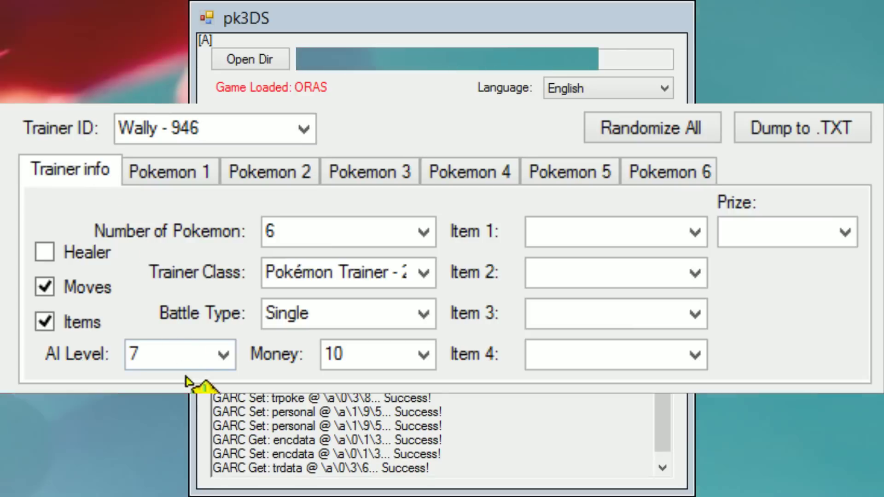
# Step back through the trainer entries from 946 to 942 and close the Trainer Editor
pyautogui.click(305, 128)
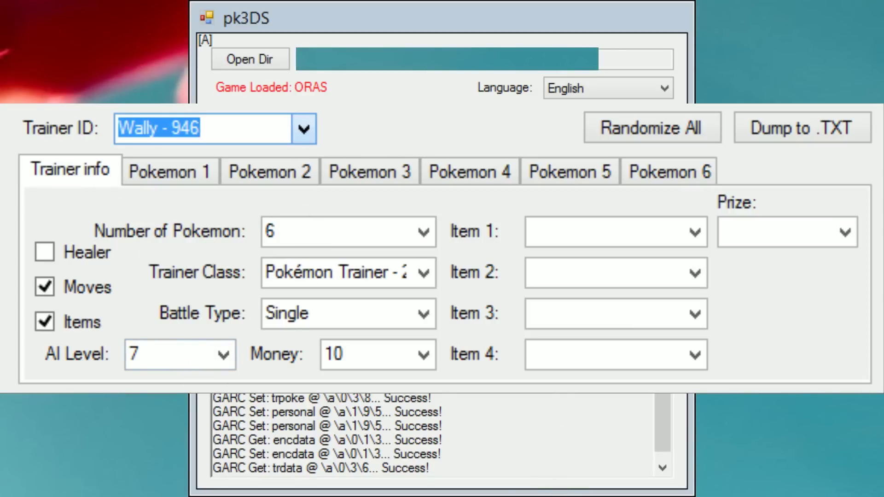
pyautogui.press('Up')
pyautogui.press('Up')
pyautogui.press('Up')
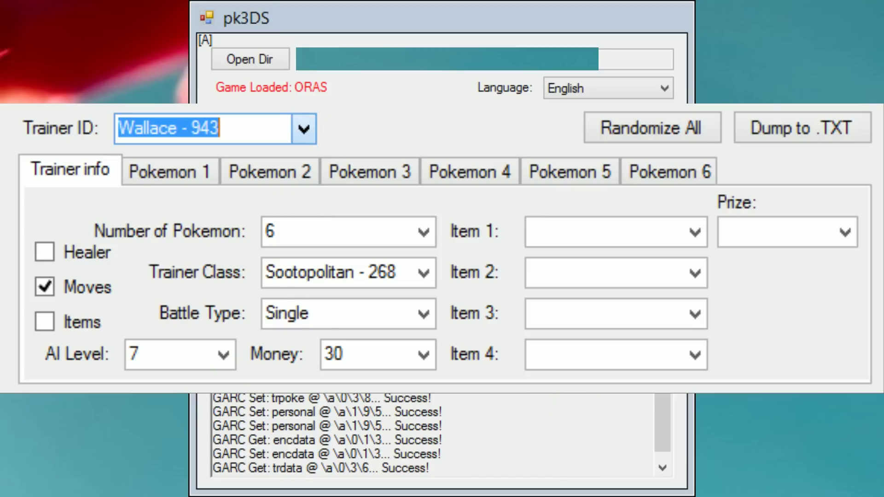
pyautogui.press('Up')
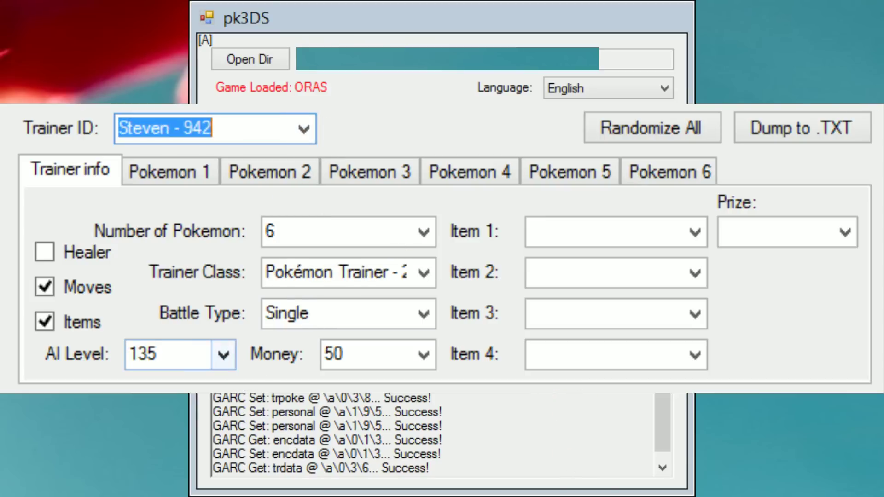
pyautogui.click(875, 108)
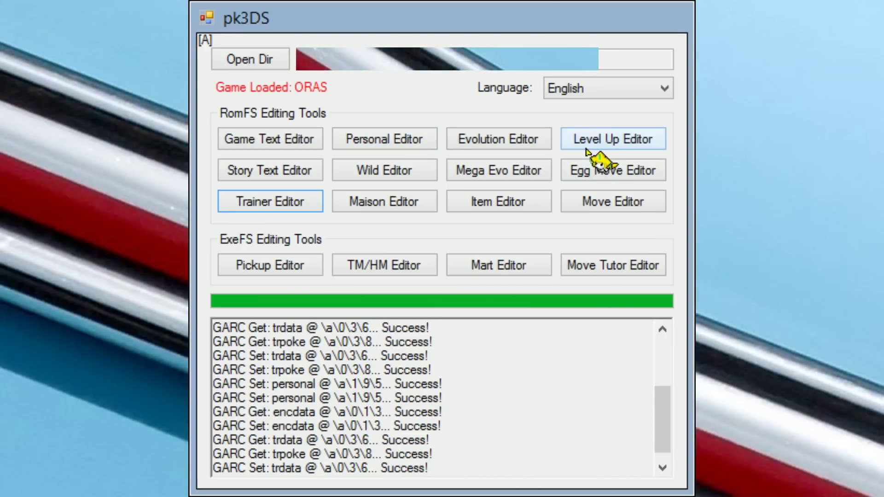
# Open the Evolution Editor and view the evolution methods of Abra, Alomomola and Phantump
pyautogui.click(496, 135)
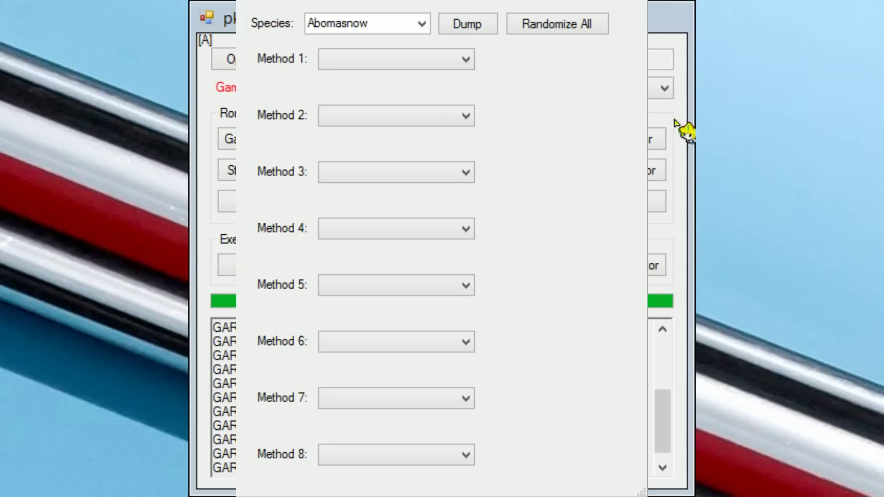
pyautogui.click(422, 24)
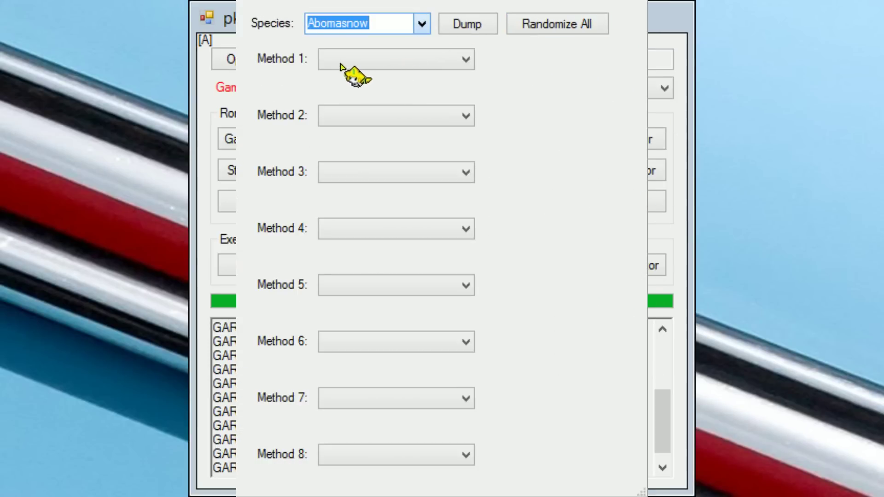
pyautogui.press('Down')
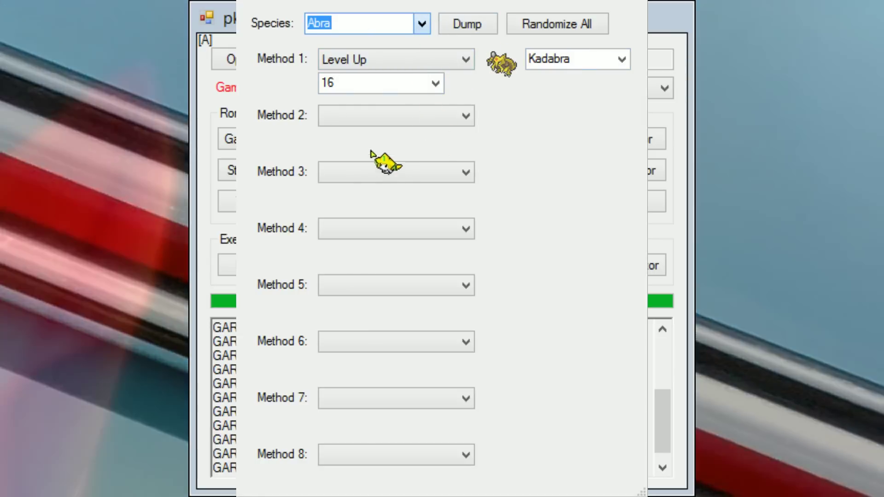
pyautogui.click(371, 154)
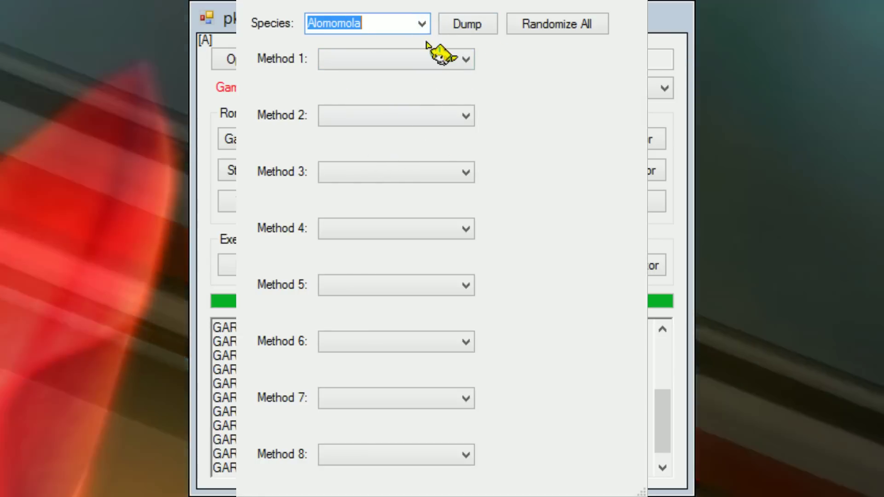
pyautogui.click(423, 25)
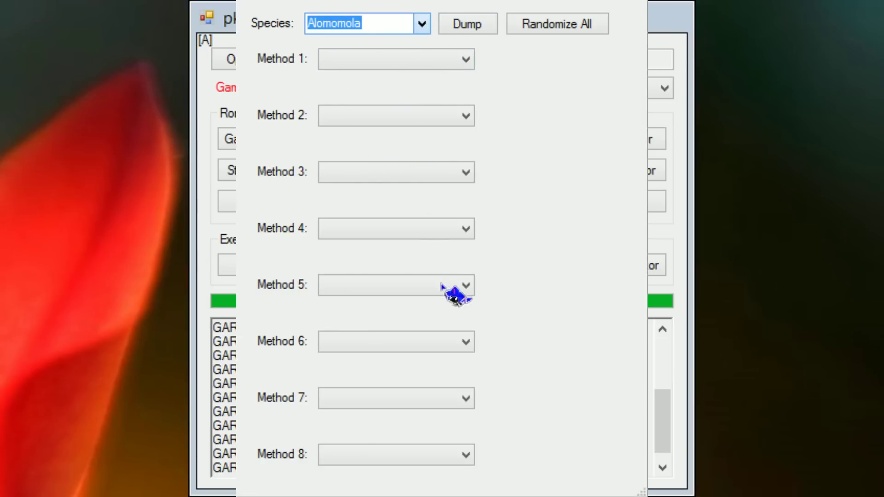
pyautogui.click(372, 183)
pyautogui.click(422, 22)
pyautogui.click(356, 210)
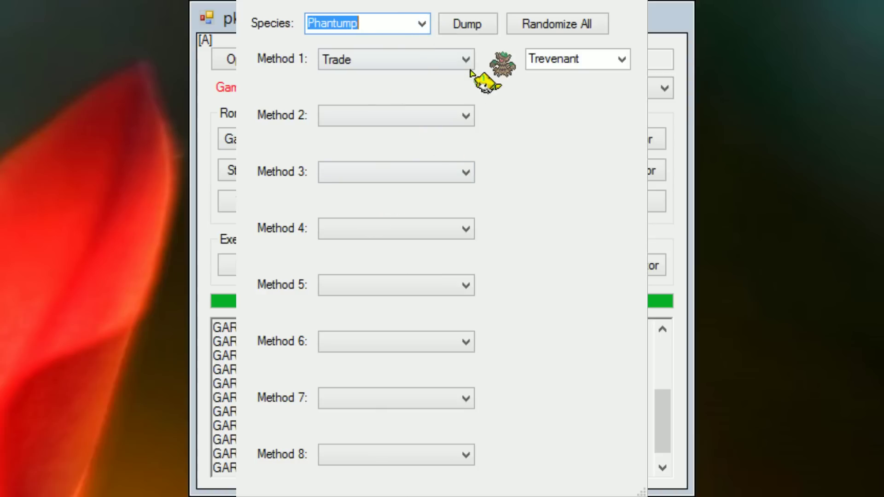
# Change Phantump's first evolution method to Level Up, keeping Trevenant as the evolved species
pyautogui.click(564, 25)
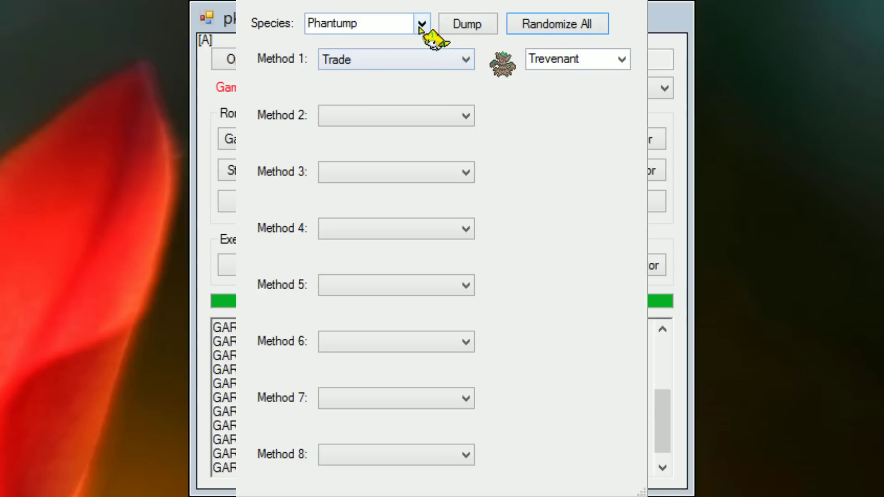
pyautogui.click(415, 55)
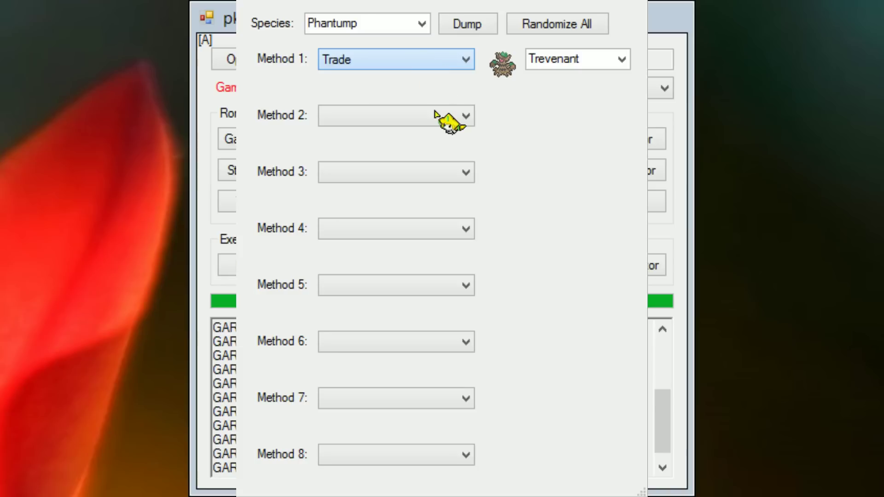
pyautogui.click(360, 138)
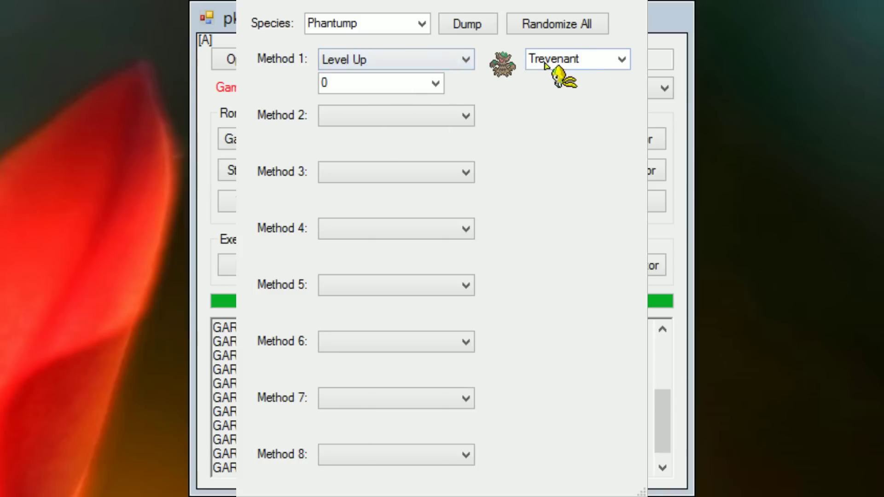
# Select Pidove in the Evolution Editor and look over its first evolution method
pyautogui.click(420, 25)
pyautogui.click(404, 115)
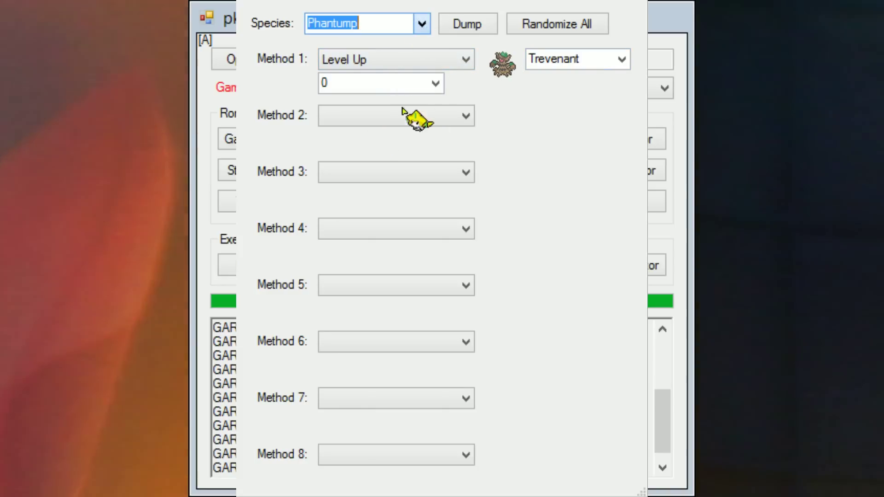
pyautogui.click(462, 65)
pyautogui.click(463, 66)
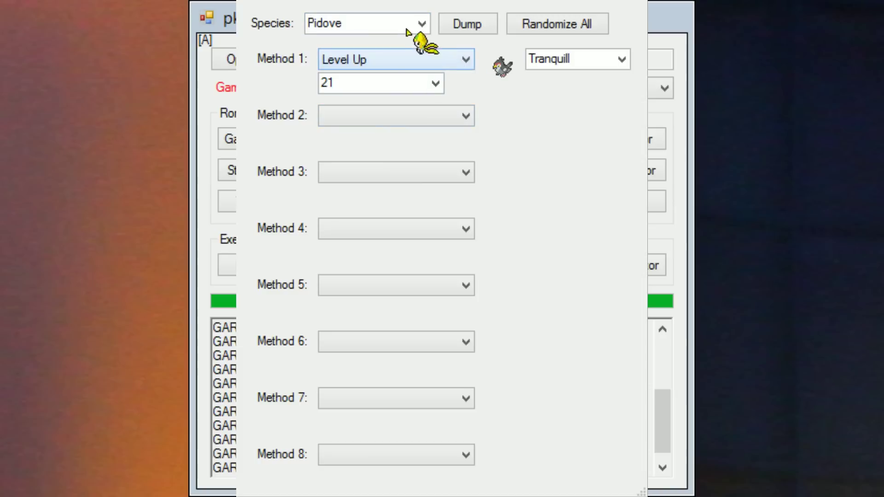
# Randomize the evolutions of all species and review the resulting evolutions of Whirlipede and Wynaut
pyautogui.click(550, 24)
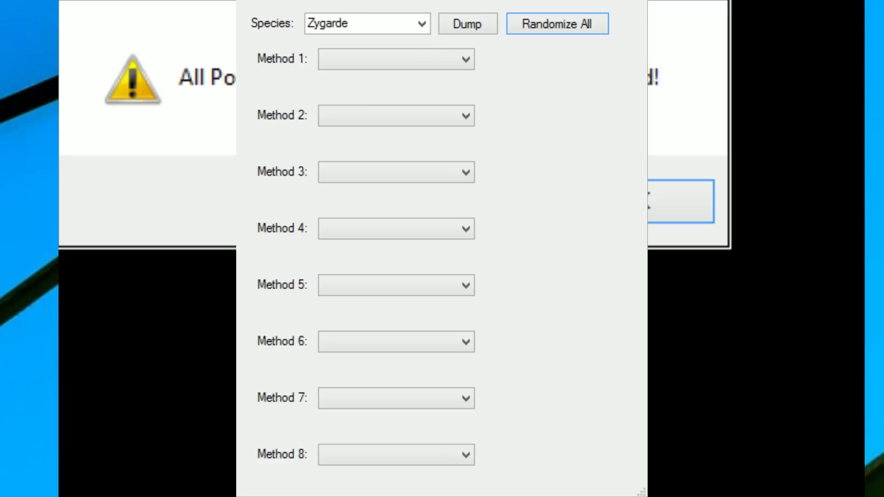
pyautogui.press('Return')
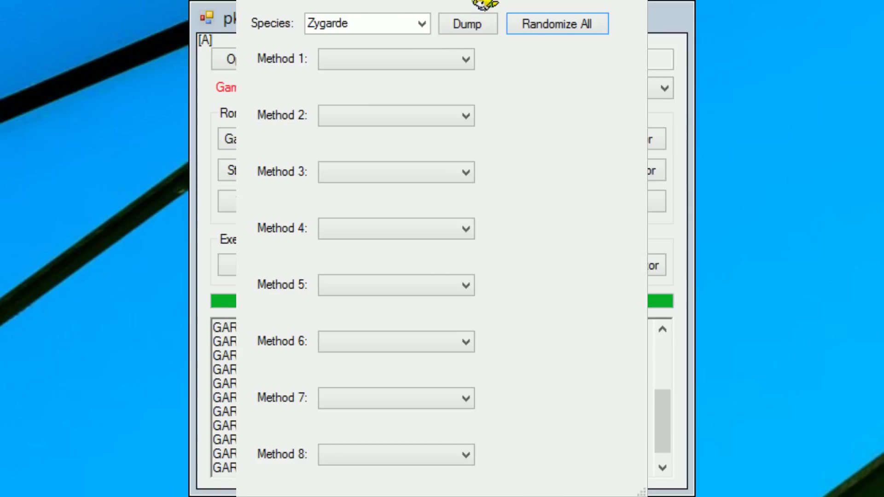
pyautogui.click(419, 22)
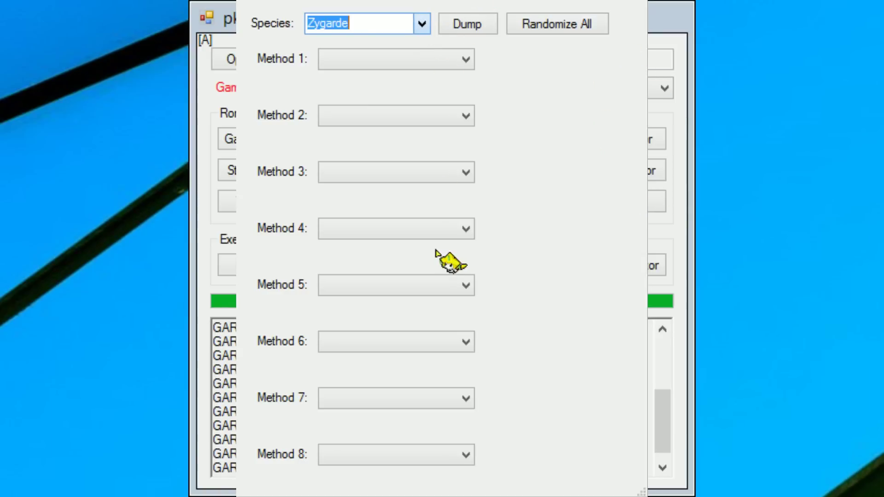
pyautogui.click(360, 87)
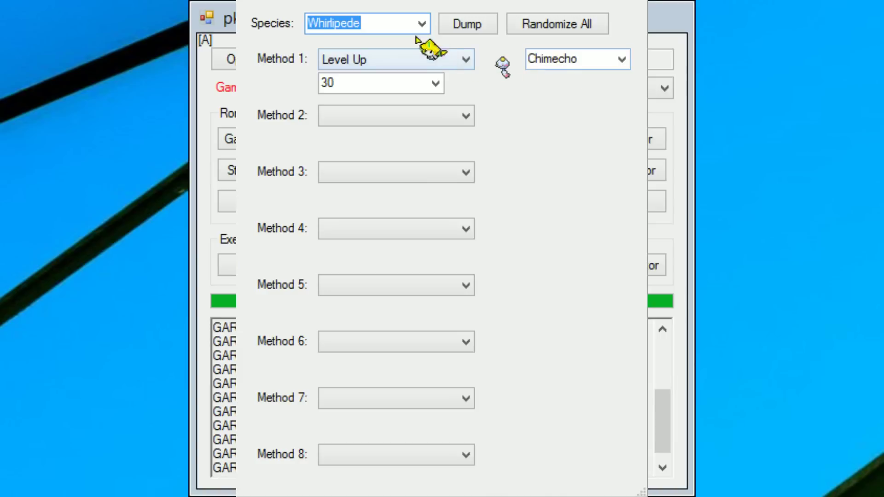
pyautogui.click(423, 23)
pyautogui.click(375, 221)
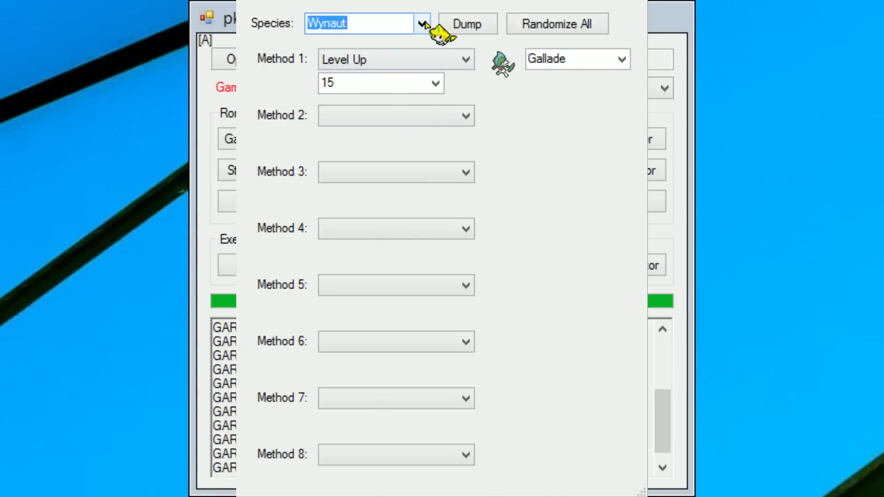
# Review the randomized evolutions of Xerneas, Wormadam, Whismur, Charmeleon and Chatot in the Evolution Editor
pyautogui.click(353, 104)
pyautogui.click(423, 22)
pyautogui.click(353, 249)
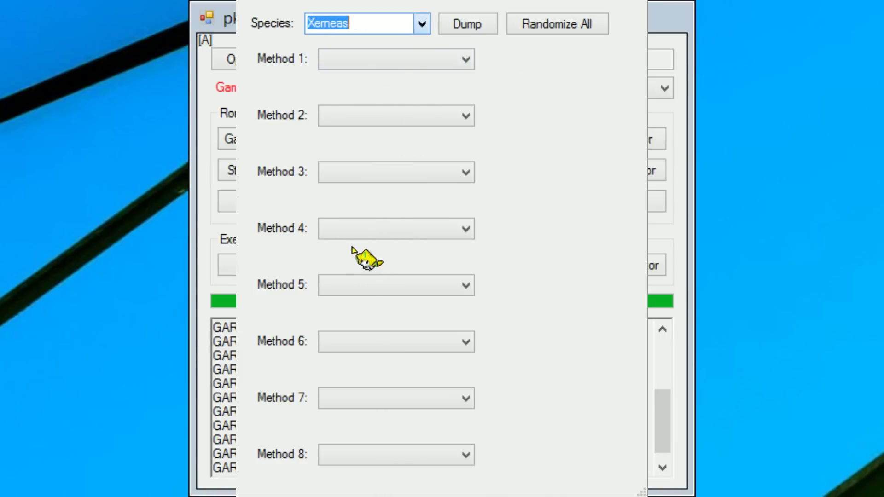
pyautogui.click(430, 65)
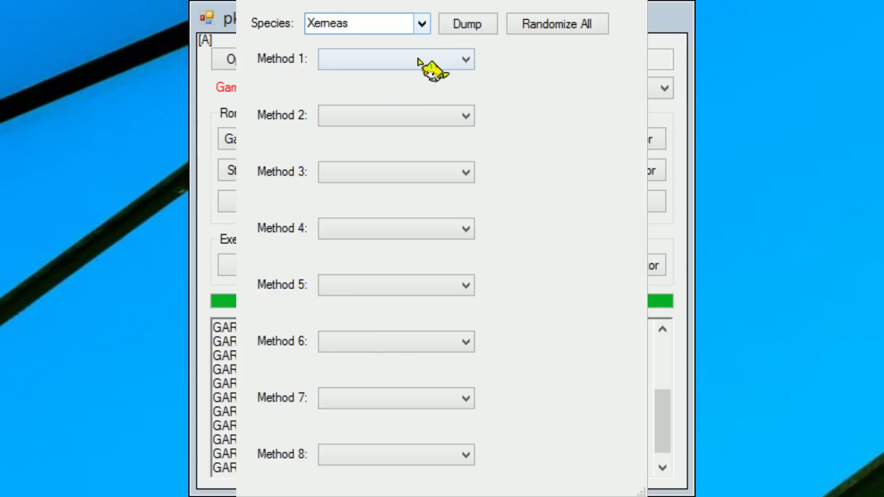
pyautogui.click(404, 24)
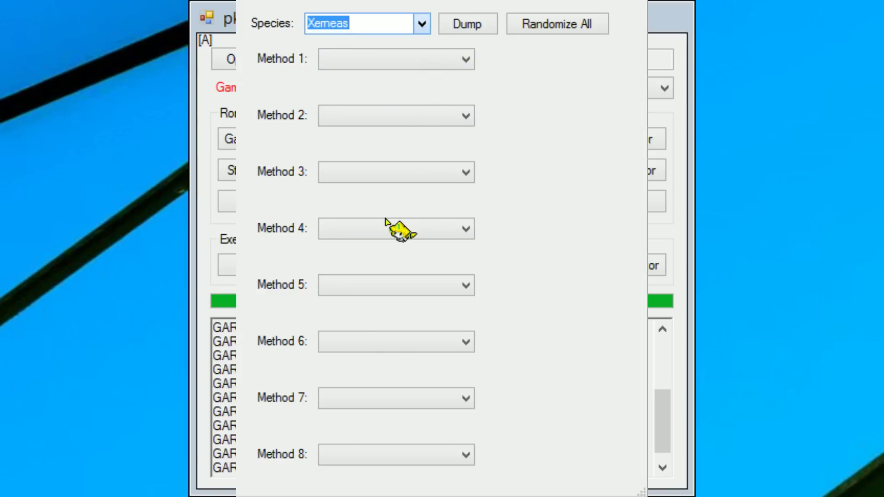
pyautogui.click(394, 191)
pyautogui.click(416, 27)
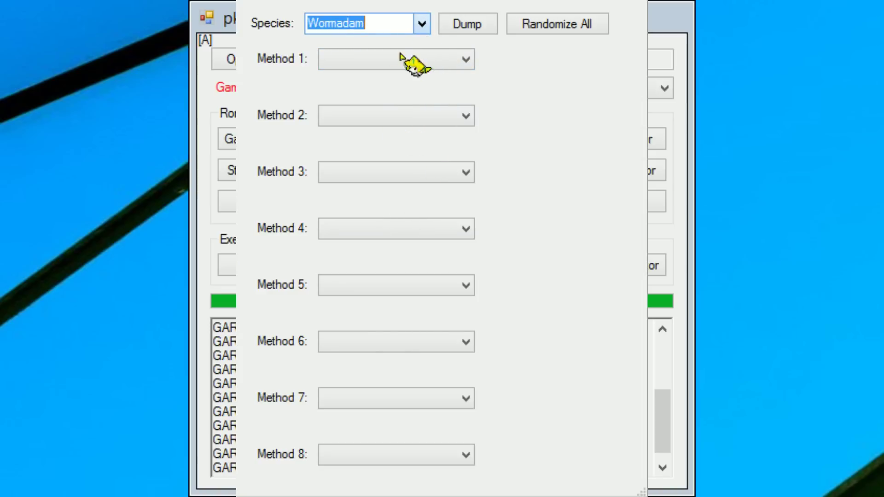
pyautogui.click(385, 122)
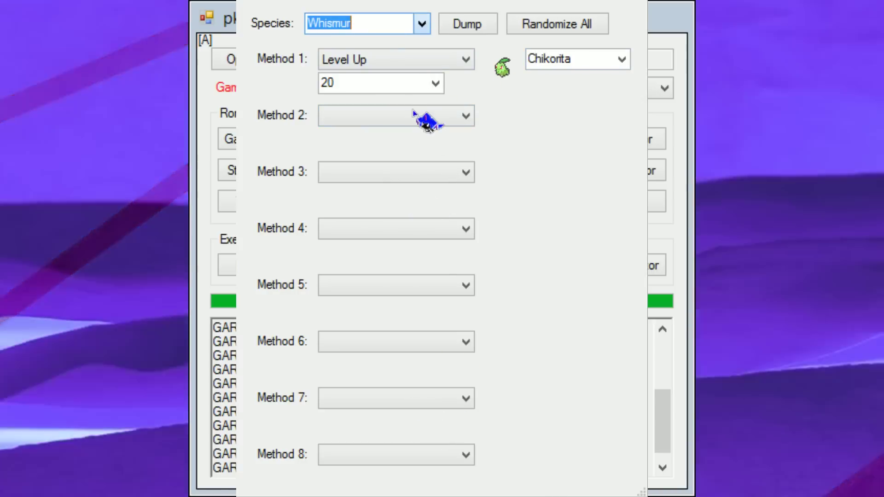
pyautogui.click(351, 89)
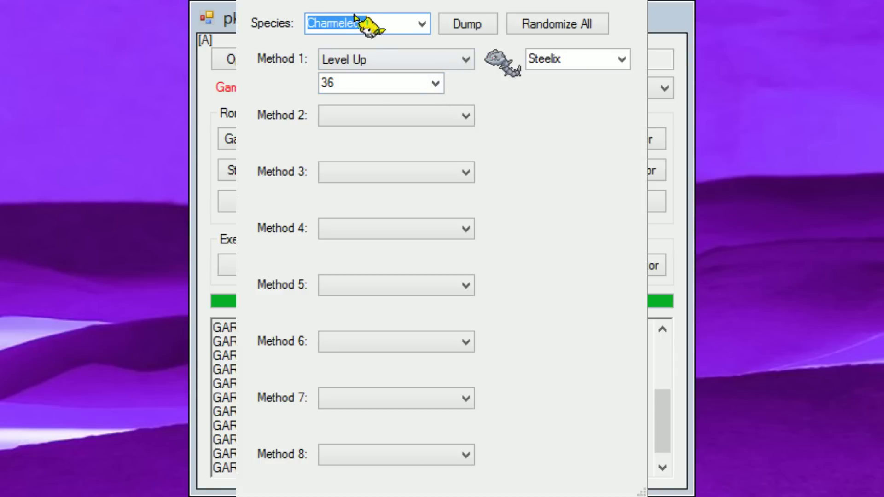
pyautogui.scroll(-1, 421, 27)
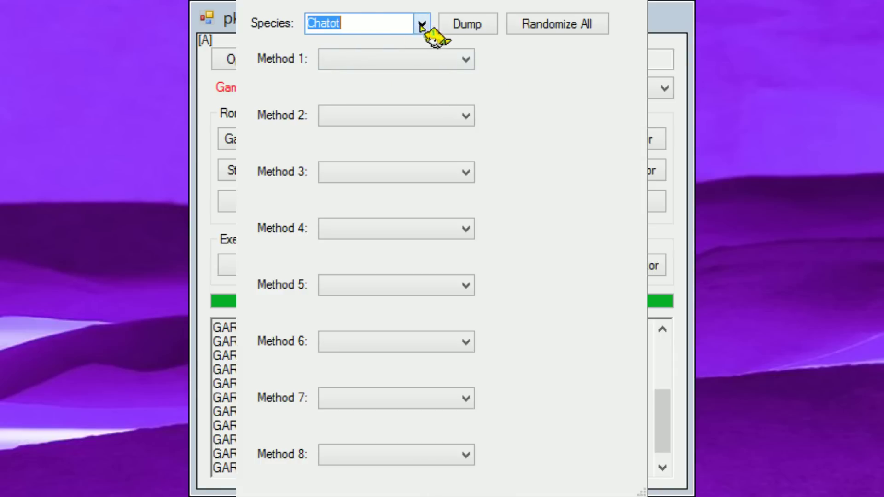
pyautogui.scroll(-9, 382, 174)
# Close the Evolution Editor to save the randomized evolutions, and check the files in the extracted game's exe folder
pyautogui.click(635, 4)
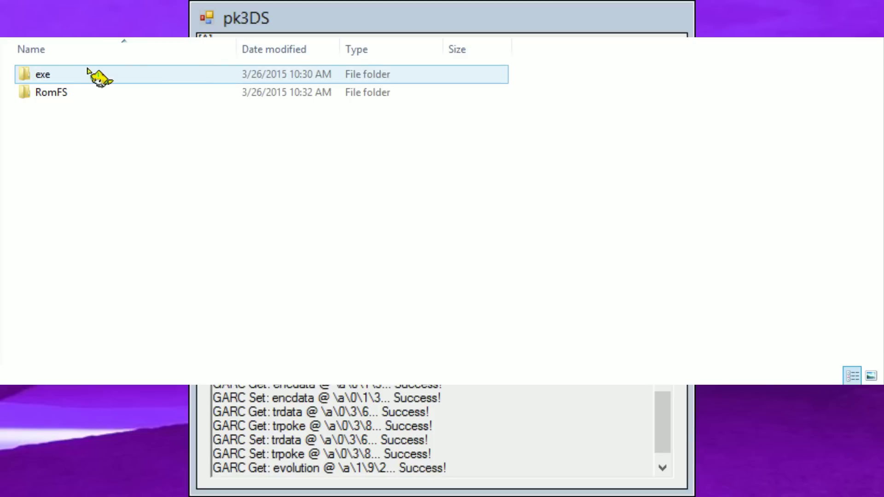
pyautogui.doubleClick(87, 73)
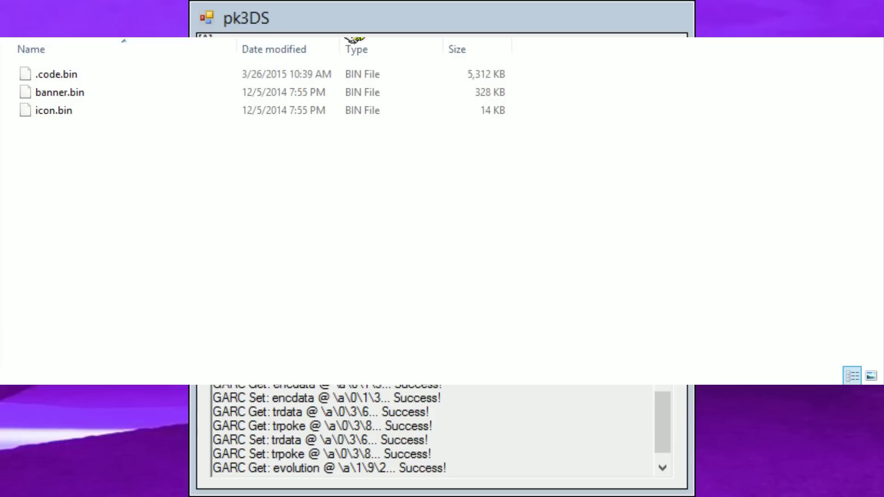
pyautogui.click(351, 27)
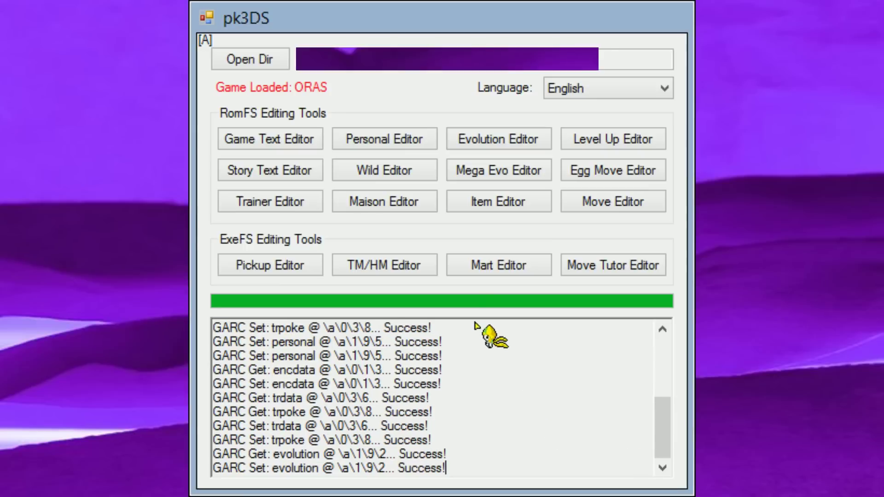
# Open the Pickup Editor briefly, and randomize all TM moves in the TM/HM Editor
pyautogui.click(267, 267)
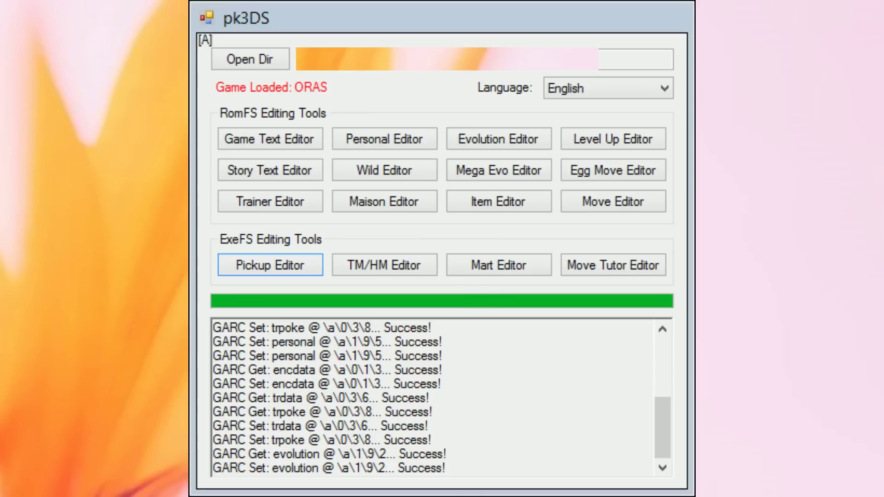
pyautogui.click(357, 267)
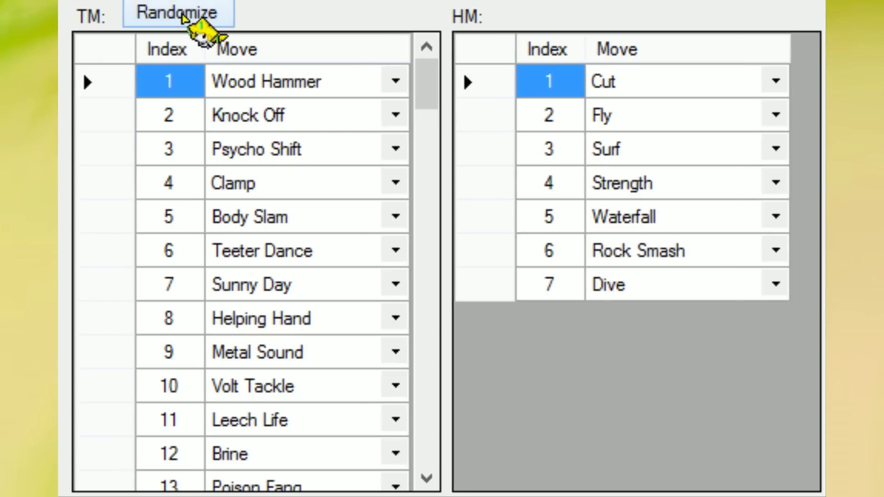
pyautogui.click(183, 17)
# Review the randomized TM move list from TM 1 through TM 100
pyautogui.click(331, 258)
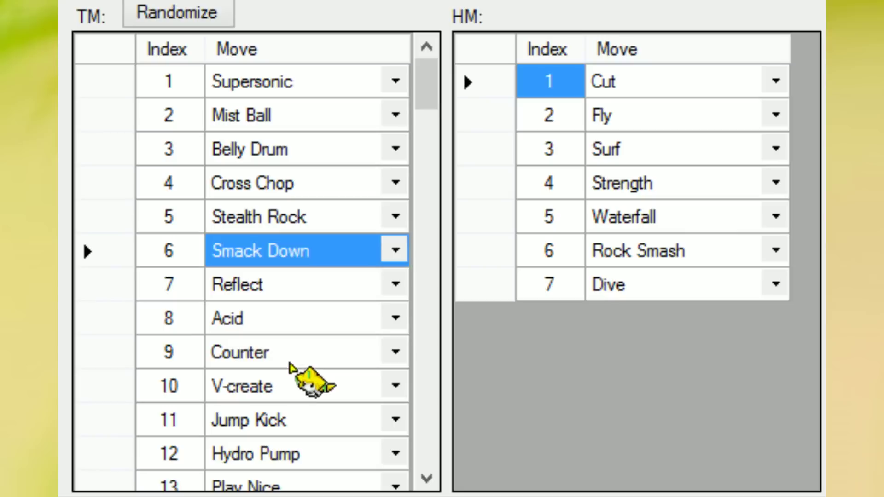
pyautogui.click(290, 364)
pyautogui.scroll(-17, 293, 366)
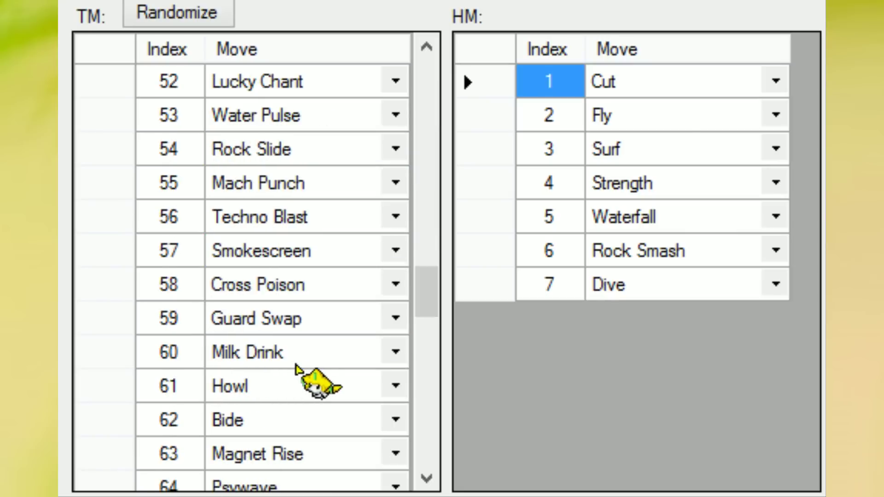
pyautogui.scroll(17, 297, 367)
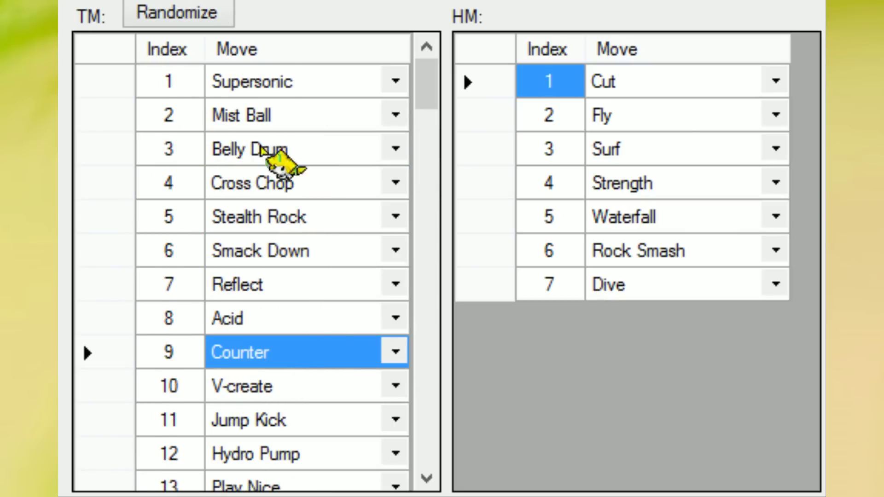
pyautogui.scroll(-20, 361, 306)
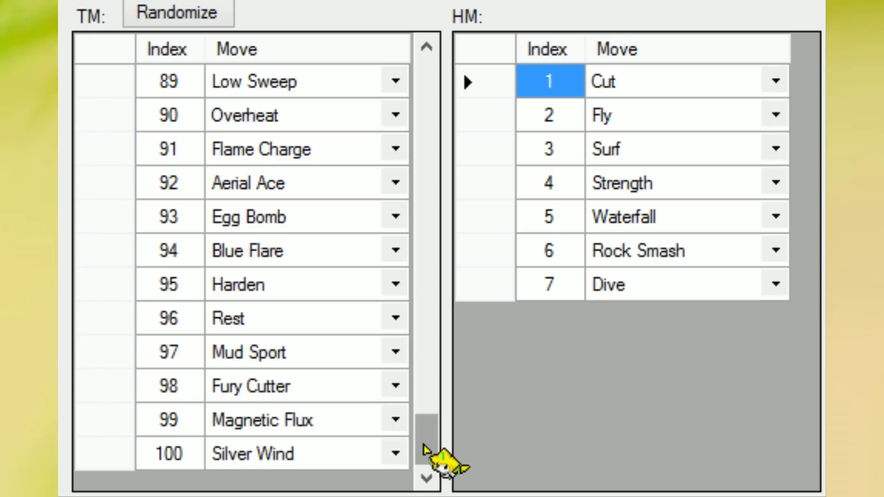
pyautogui.moveTo(428, 435); pyautogui.dragTo(366, 96)
pyautogui.click(306, 362)
pyautogui.click(294, 288)
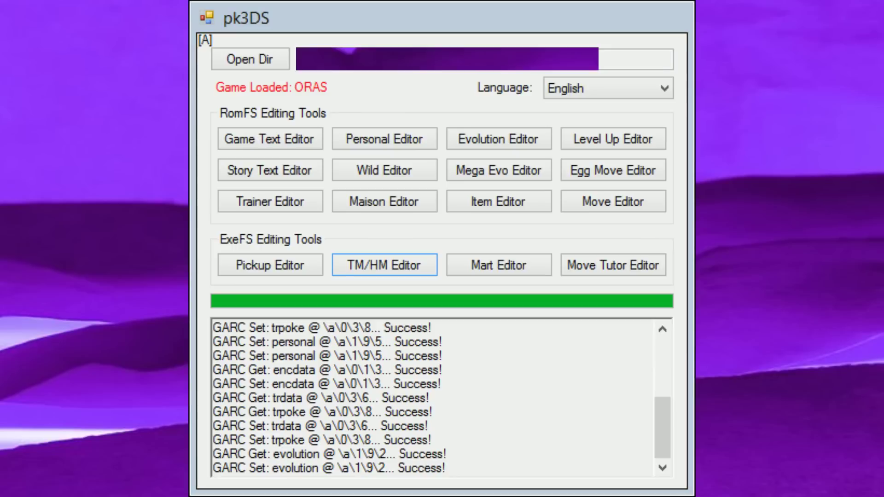
pyautogui.click(437, 21)
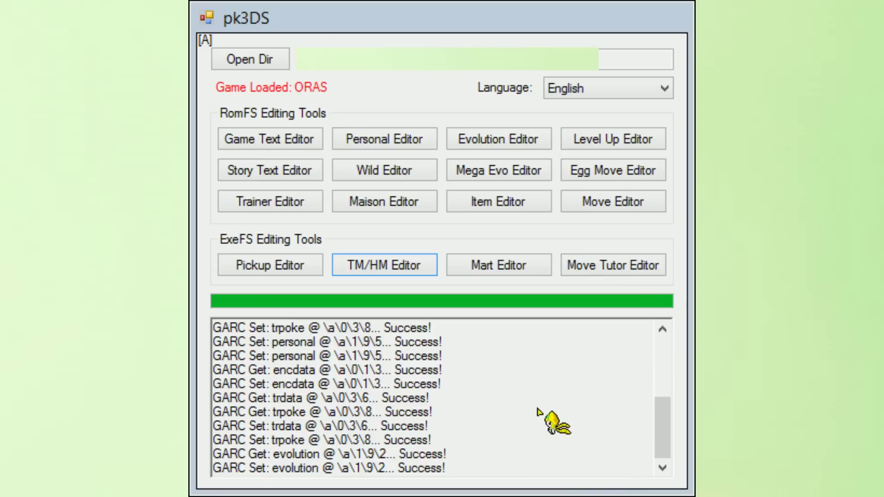
pyautogui.click(667, 424)
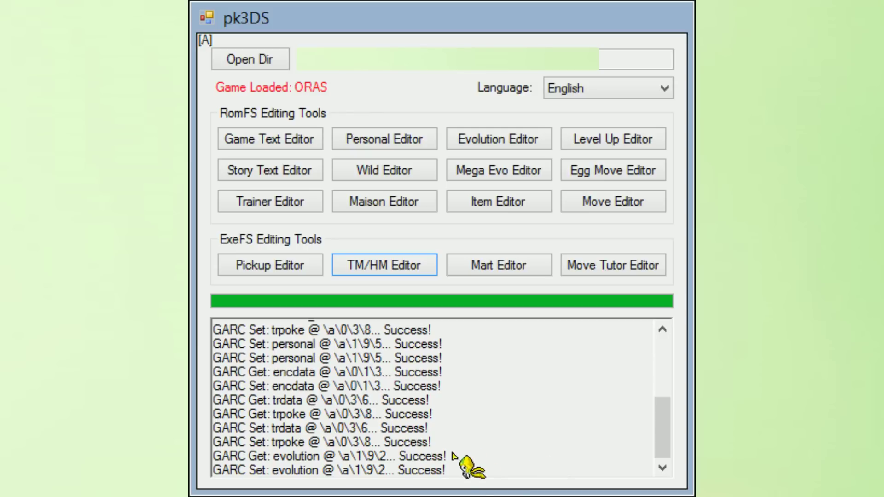
pyautogui.click(462, 478)
pyautogui.moveTo(360, 414); pyautogui.dragTo(434, 445)
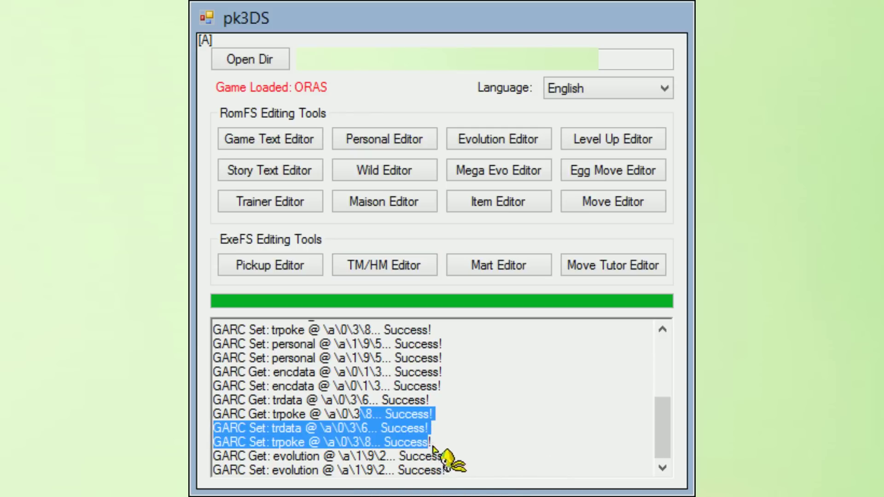
pyautogui.click(481, 446)
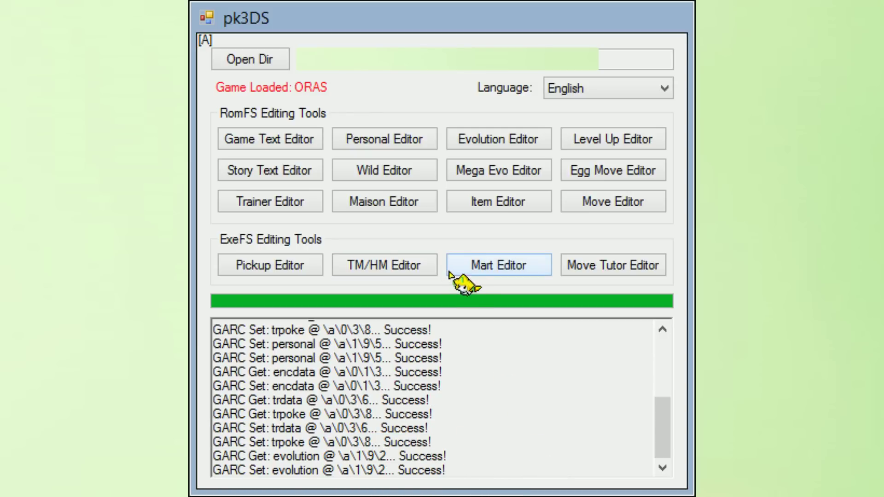